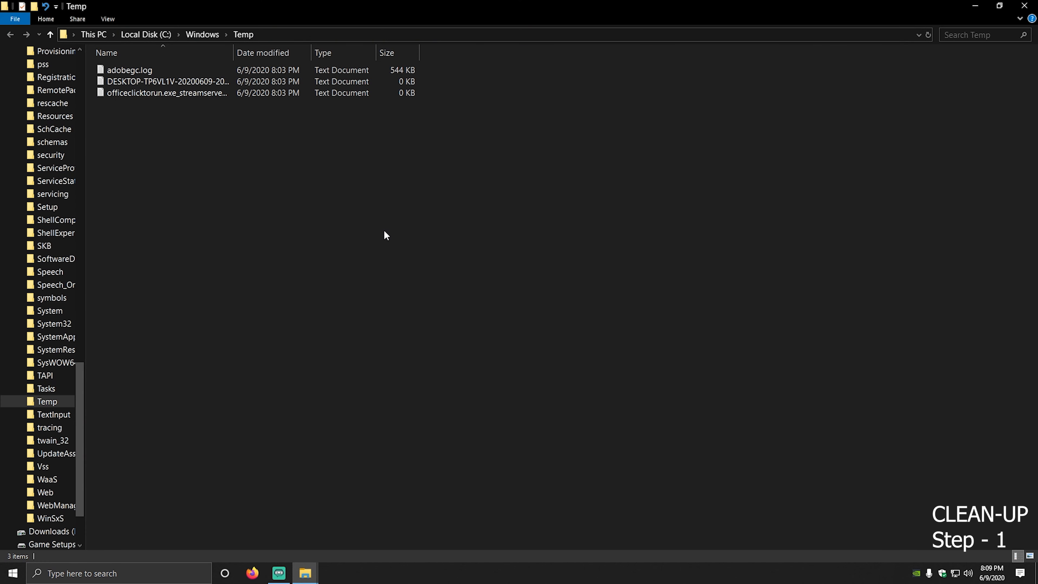
# Close the Windows Temp folder window and use the Run dialog to open the user's temporary files folder with %temp%.
pyautogui.click(1025, 5)
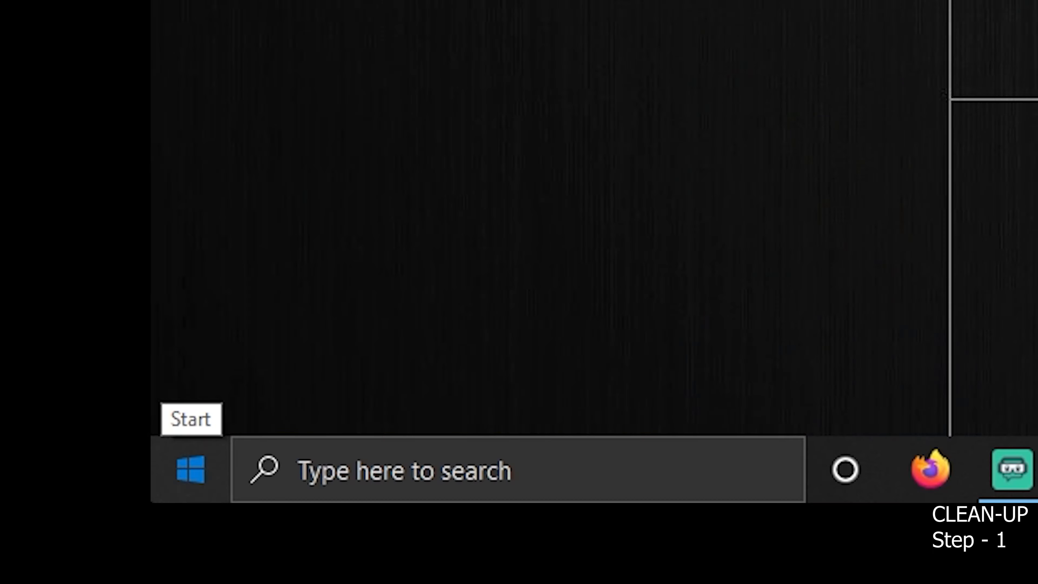
pyautogui.click(191, 470)
pyautogui.write('run')
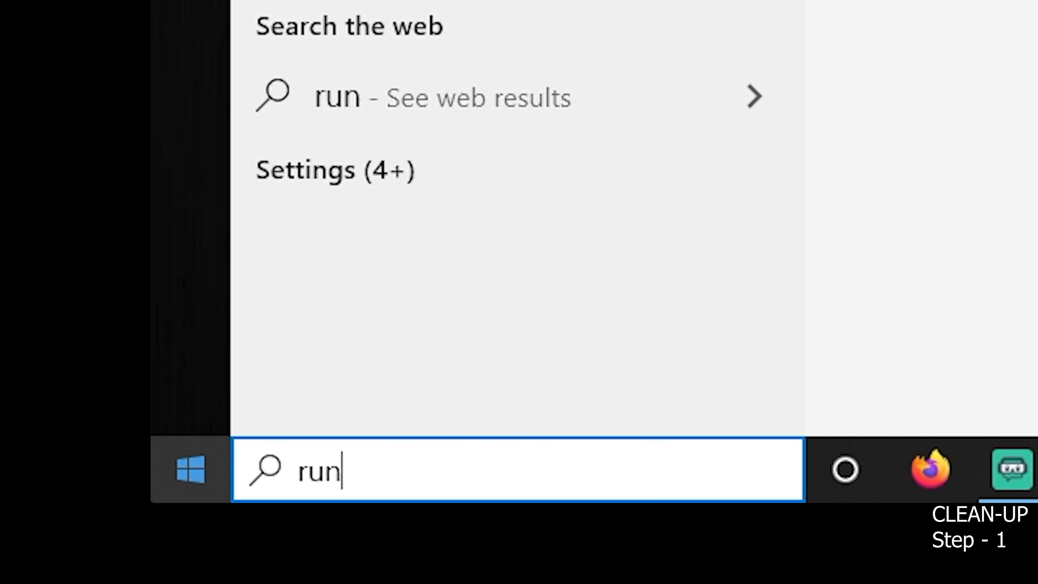
pyautogui.press('Return')
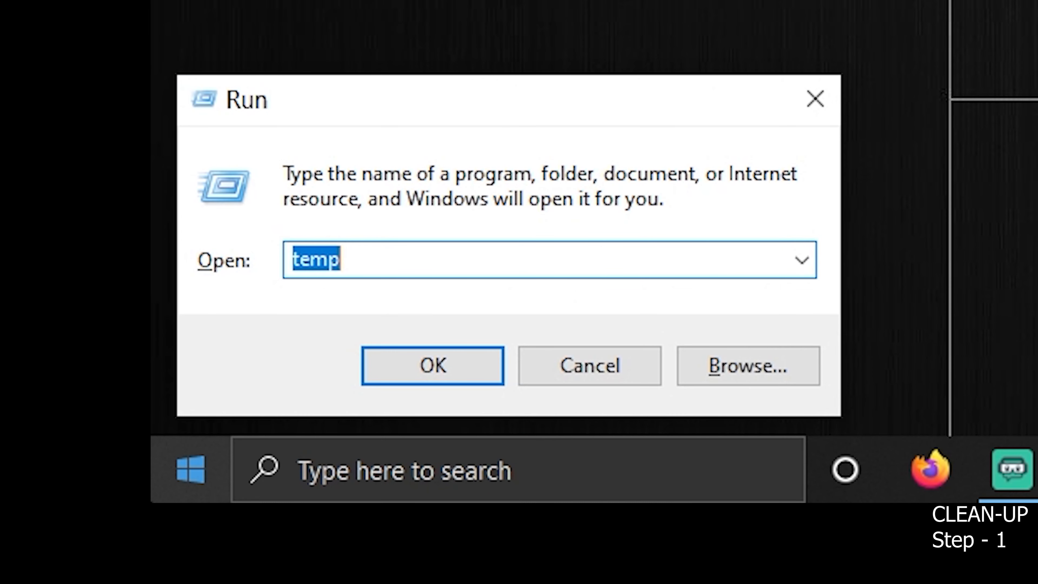
pyautogui.write('%temp')
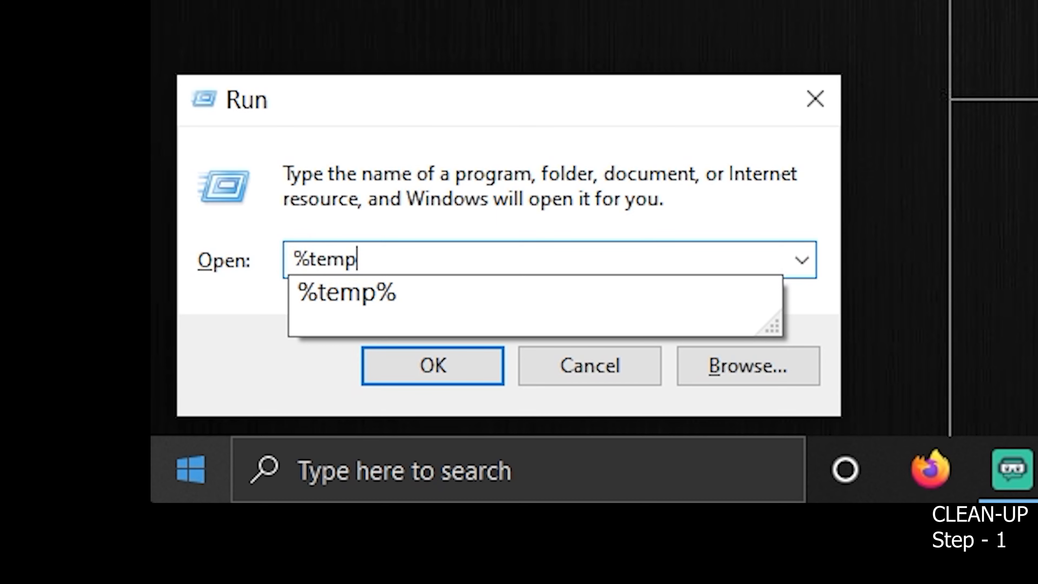
pyautogui.write('%')
pyautogui.press('Return')
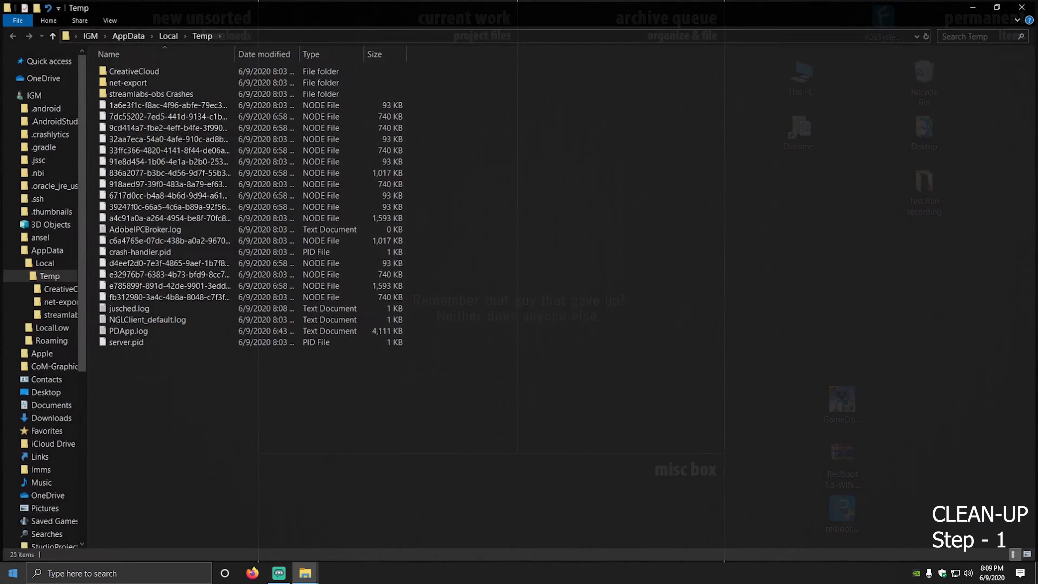
# Permanently delete everything in the user's Temp folder, skipping all files that are in use.
pyautogui.hotkey('ctrl', 'a')
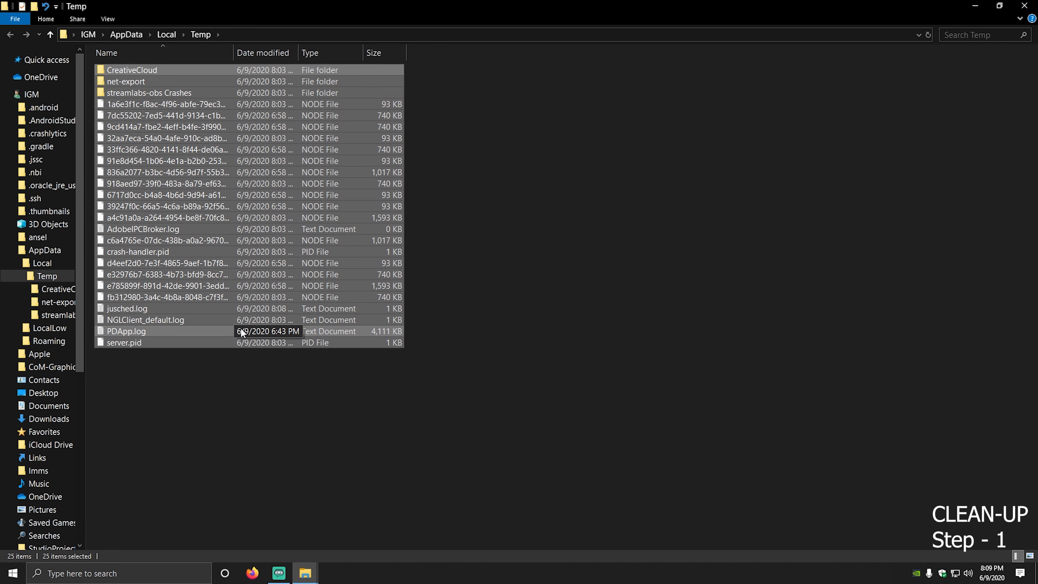
pyautogui.hotkey('shift', 'Delete')
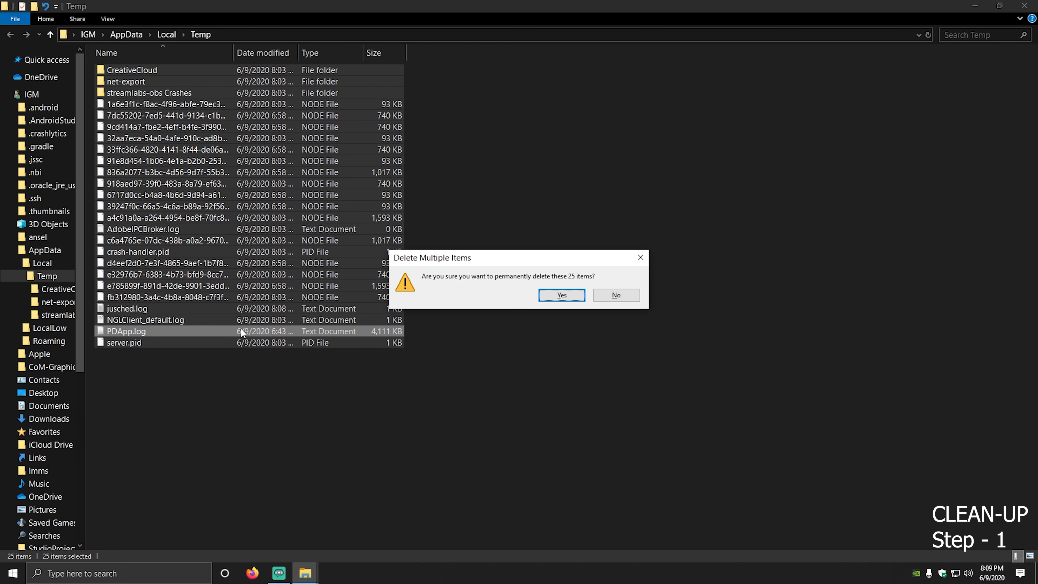
pyautogui.press('Return')
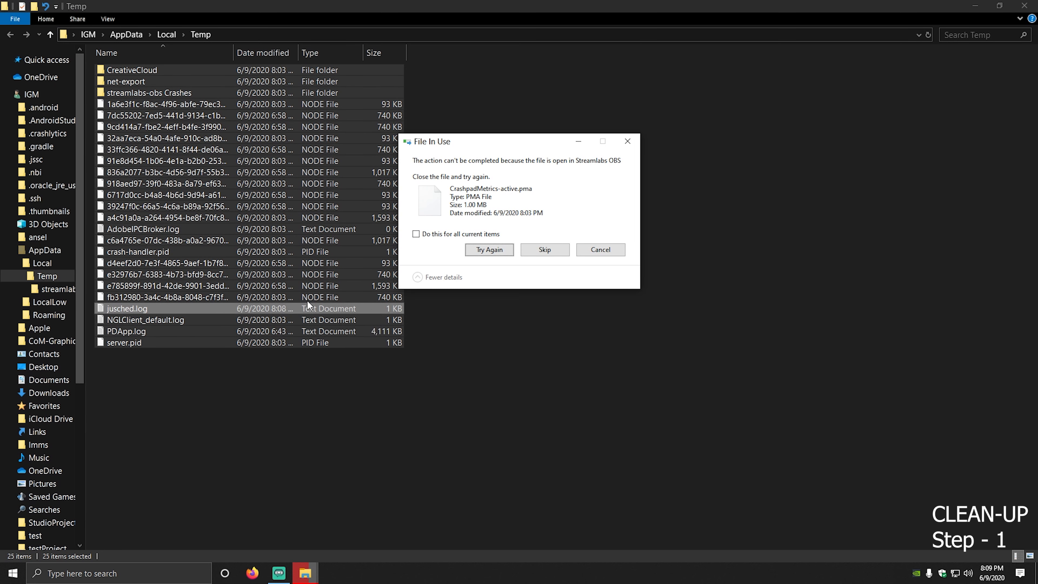
pyautogui.click(437, 234)
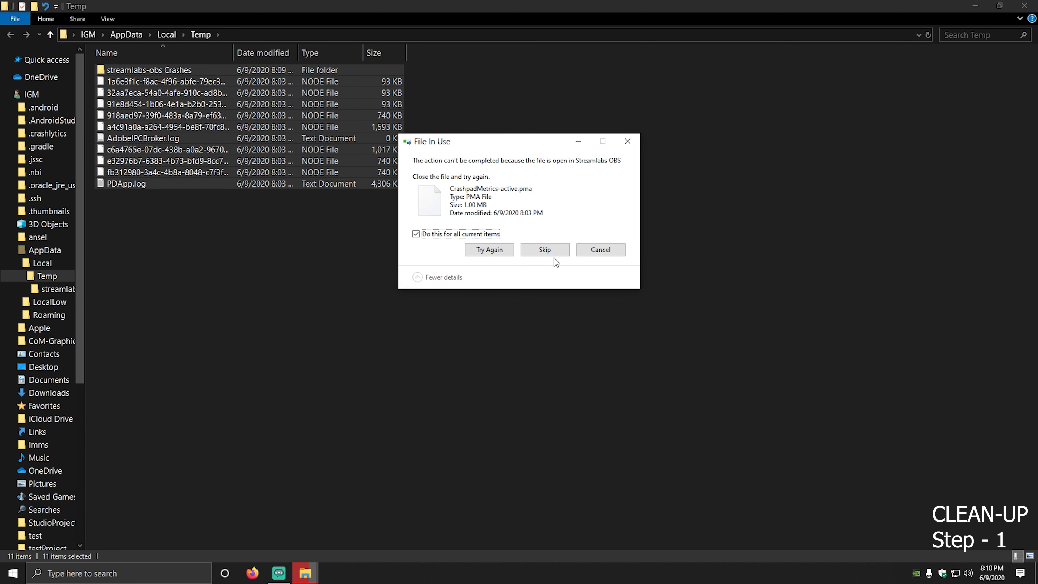
pyautogui.click(540, 251)
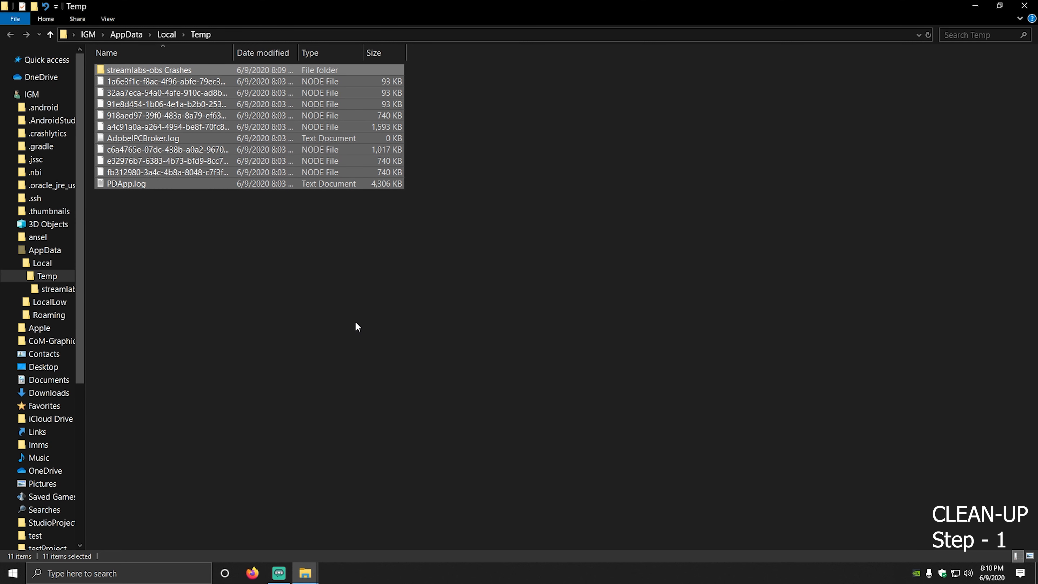
# Show the desktop and enter prefetch in the Run dialog to reach the Prefetch folder.
pyautogui.press('super+d')
pyautogui.click(10, 576)
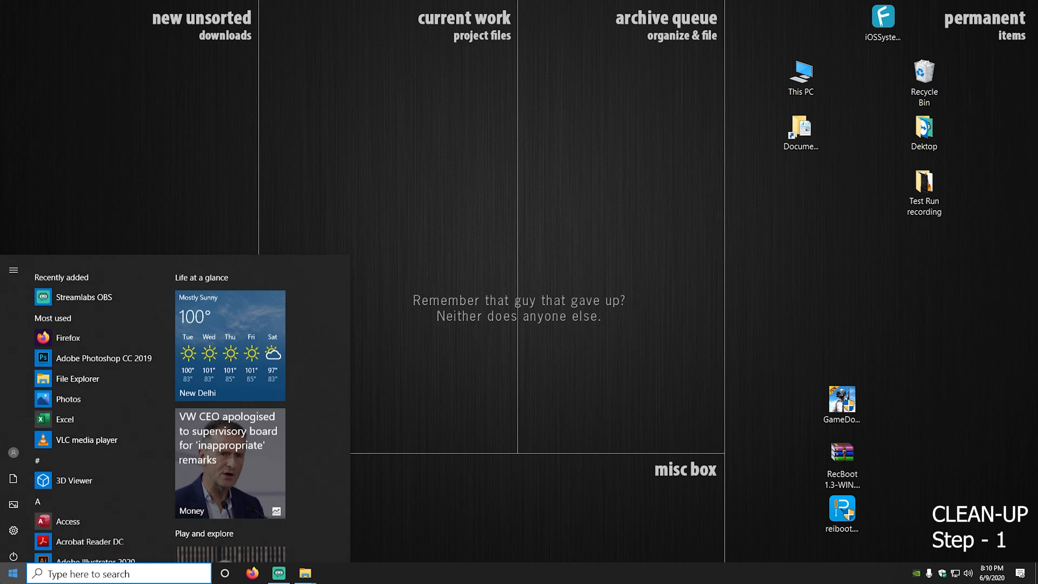
pyautogui.click(47, 574)
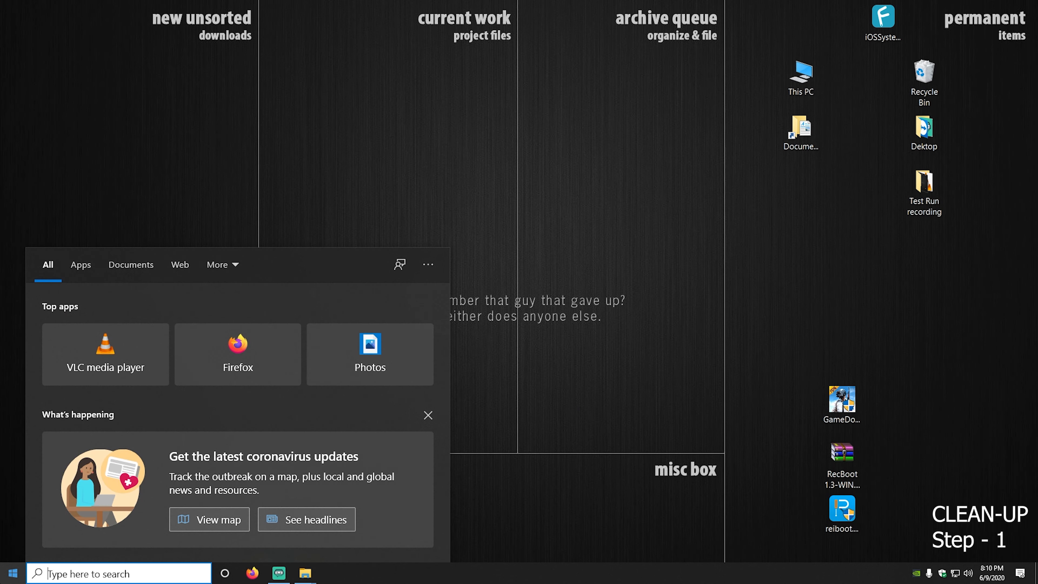
pyautogui.write('run')
pyautogui.press('Return')
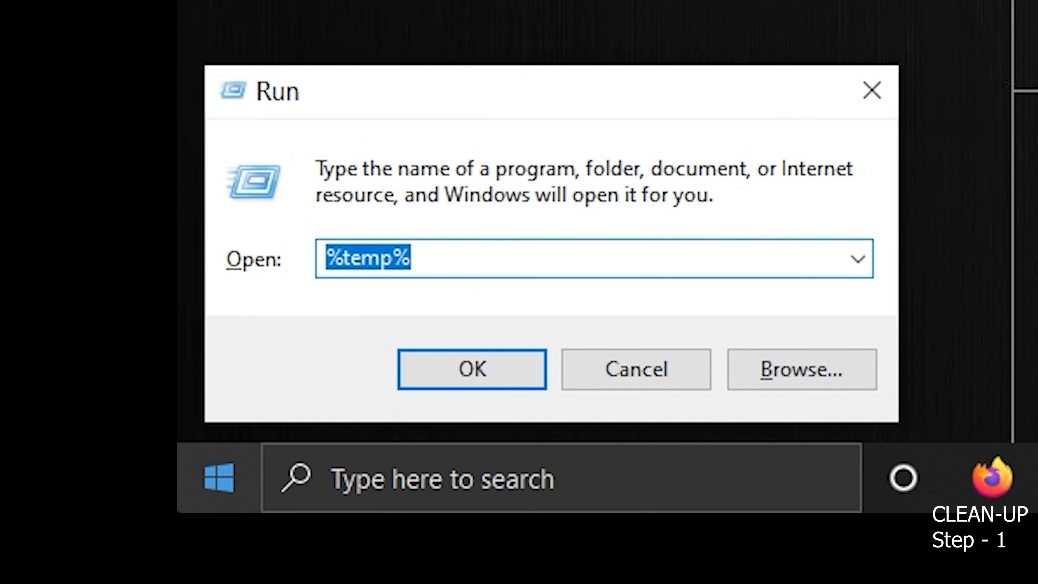
pyautogui.write('pre')
pyautogui.press('Down')
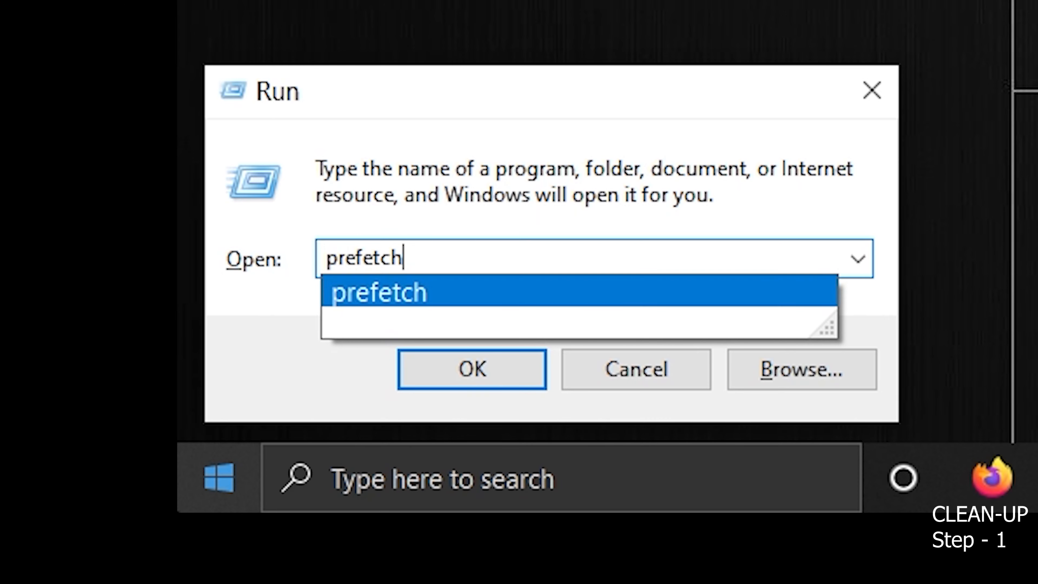
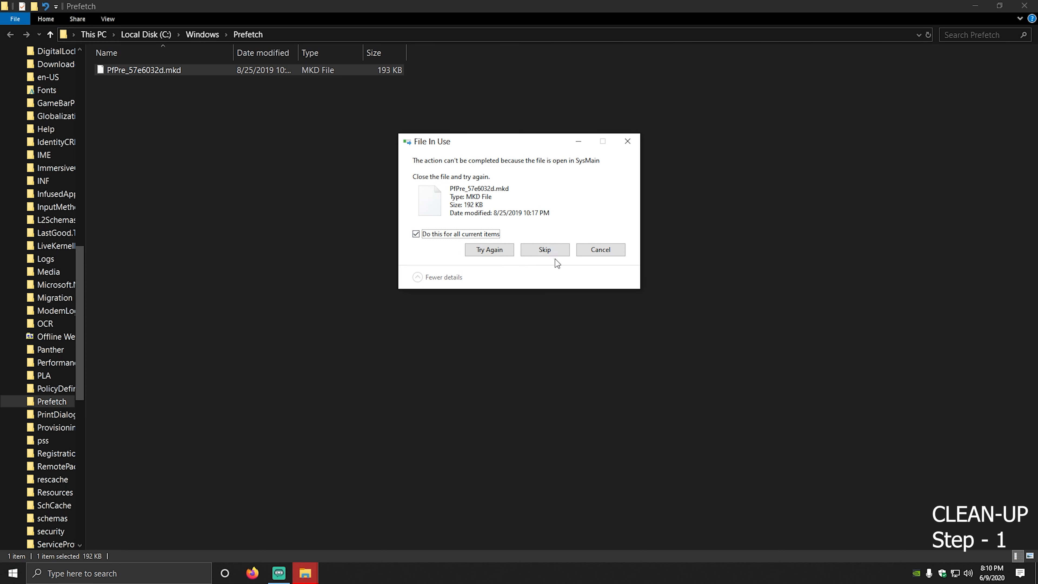
# Skip the in-use file PfPre_57e6032d.mkd during the deletion and close the Prefetch folder window.
pyautogui.click(553, 251)
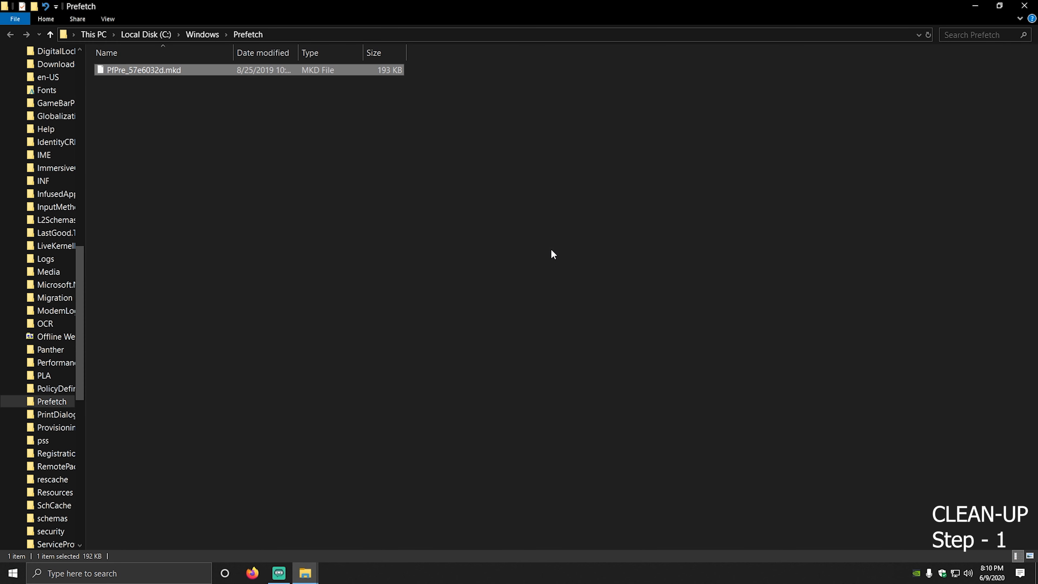
pyautogui.click(1025, 6)
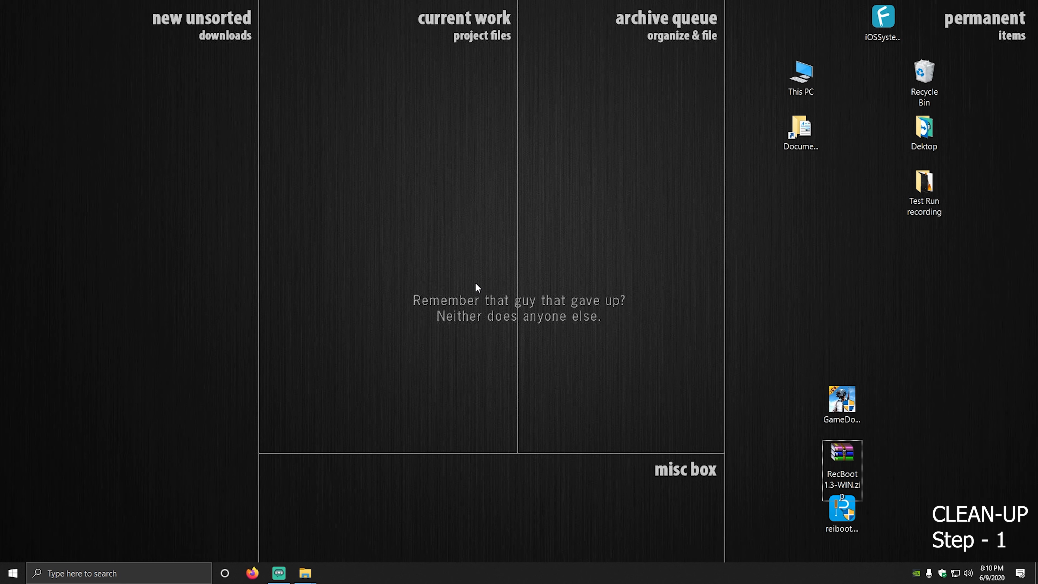
pyautogui.moveTo(276, 574)
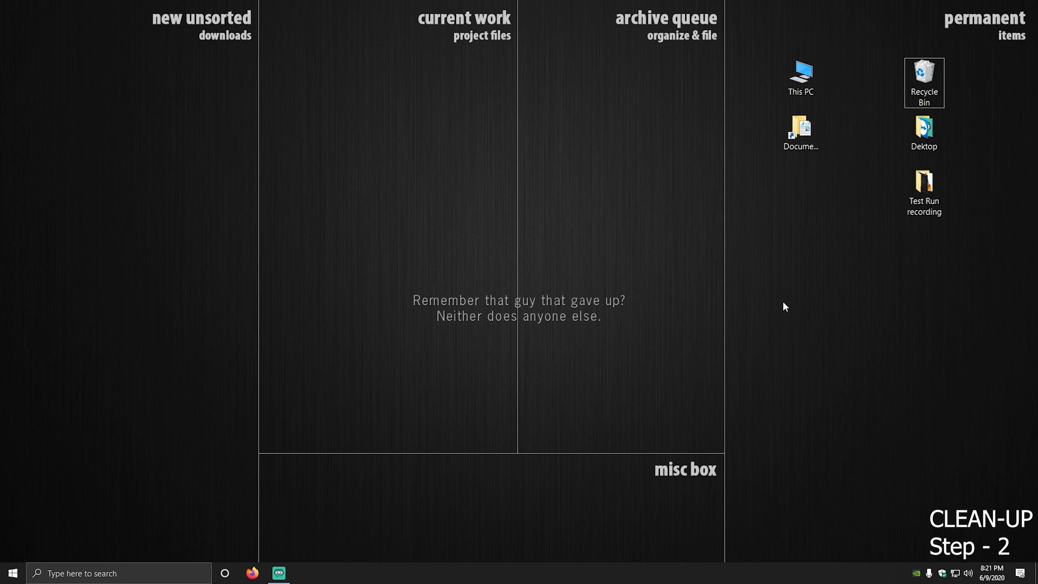
# Open the properties of Local Disk (C:) from This PC and start Disk Cleanup for that drive.
pyautogui.doubleClick(800, 76)
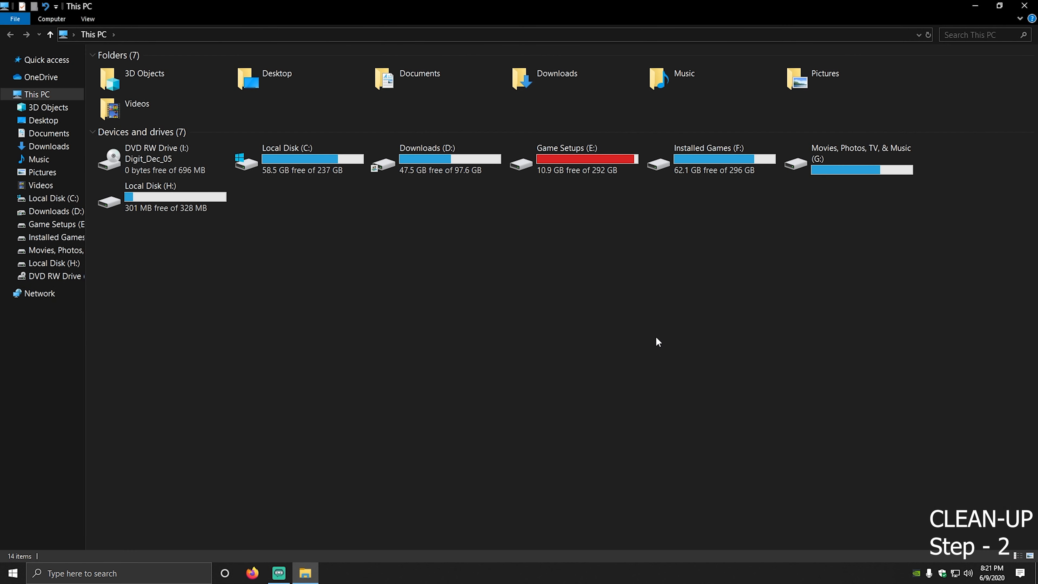
pyautogui.rightClick(278, 165)
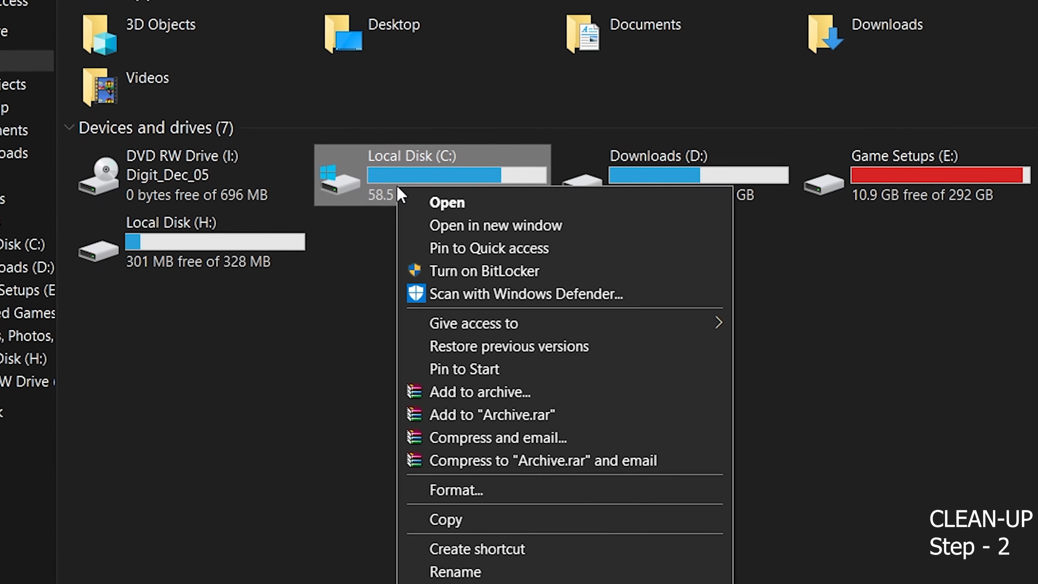
pyautogui.click(480, 478)
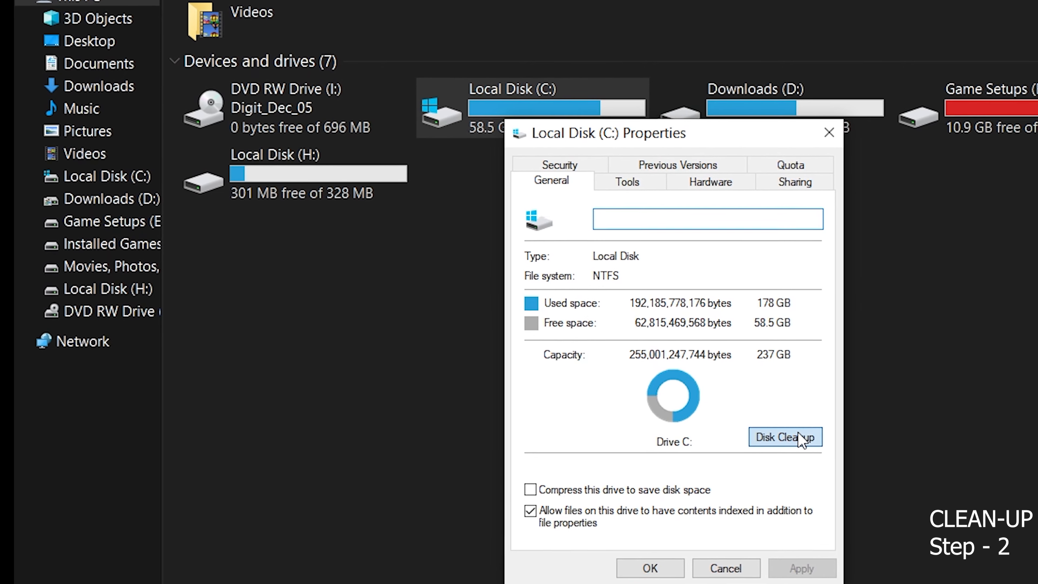
pyautogui.click(802, 439)
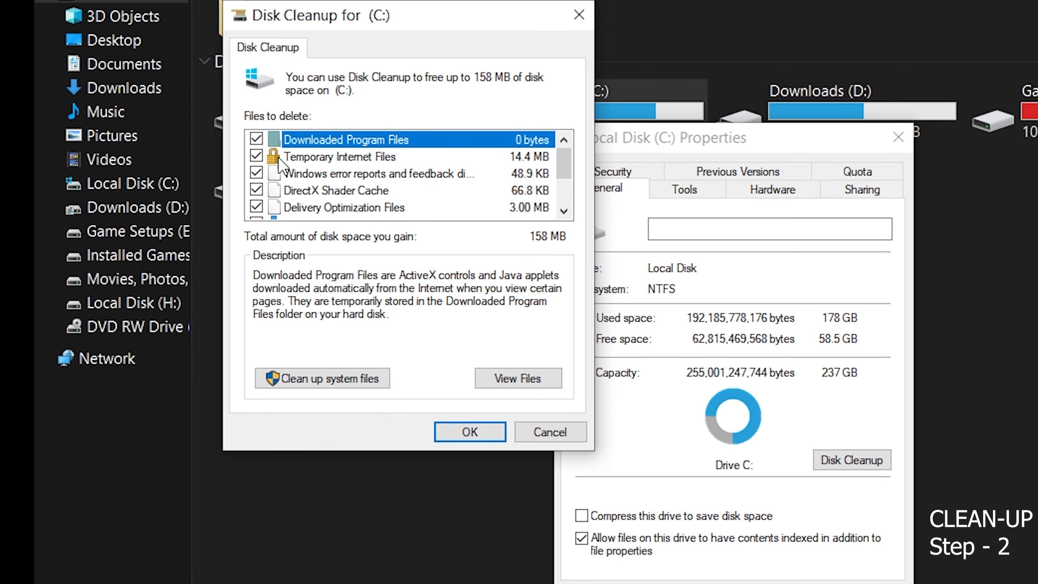
# Review the file categories marked for deletion in Disk Cleanup, including the Downloads entry.
pyautogui.scroll(-2, 279, 164)
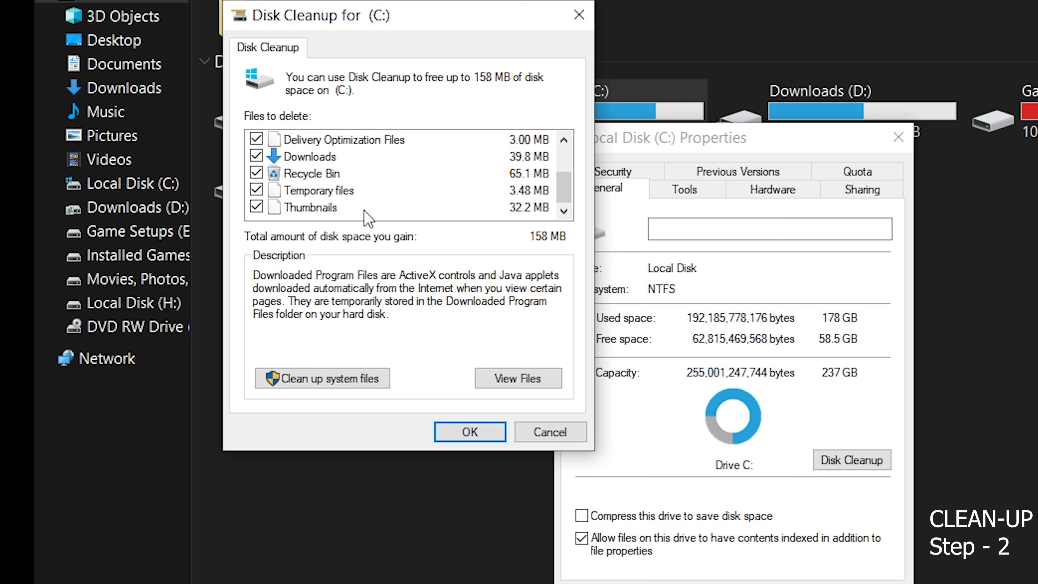
pyautogui.scroll(1, 367, 216)
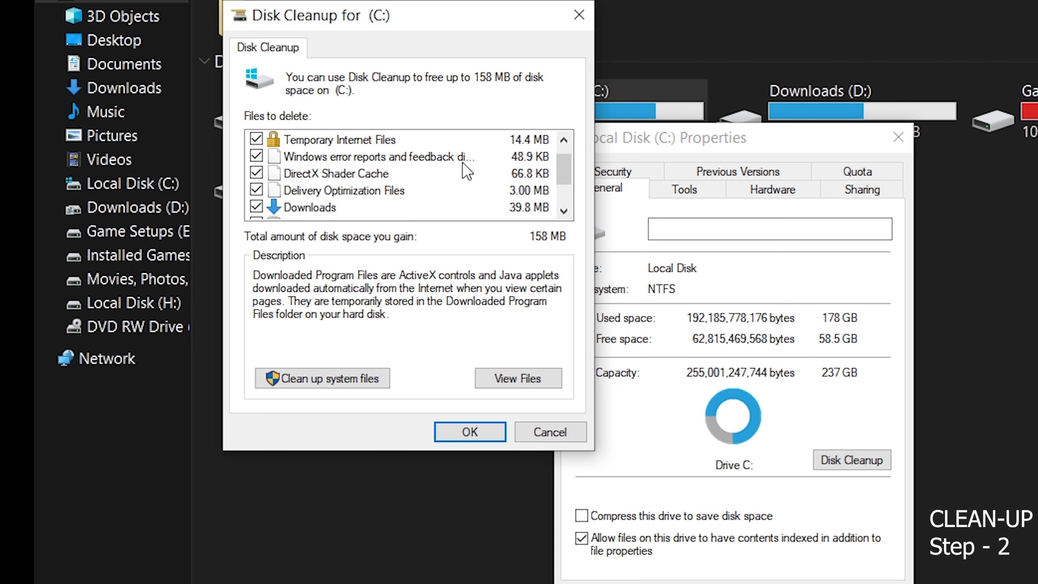
pyautogui.scroll(1, 467, 171)
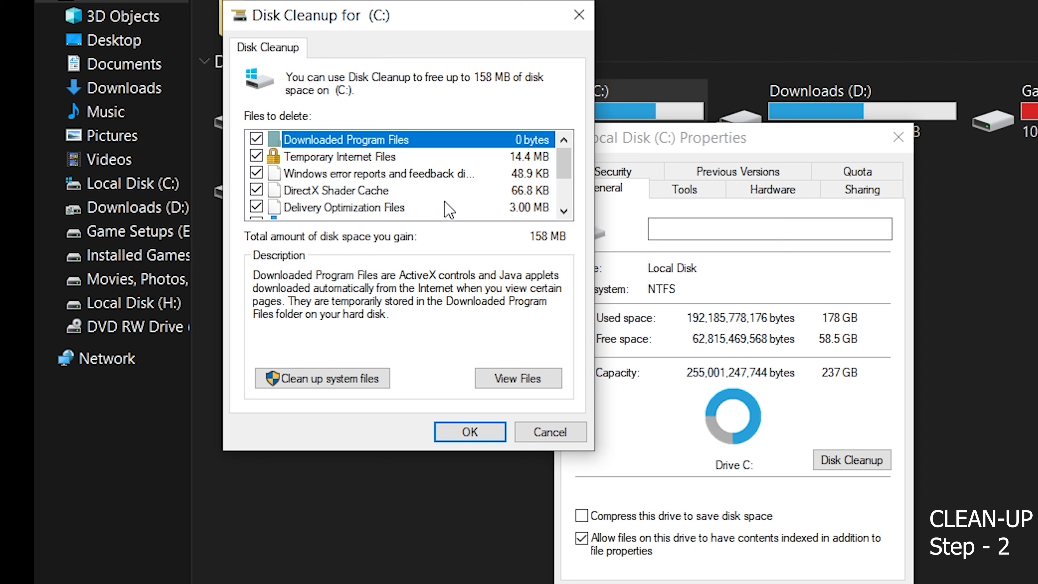
pyautogui.scroll(-2, 378, 201)
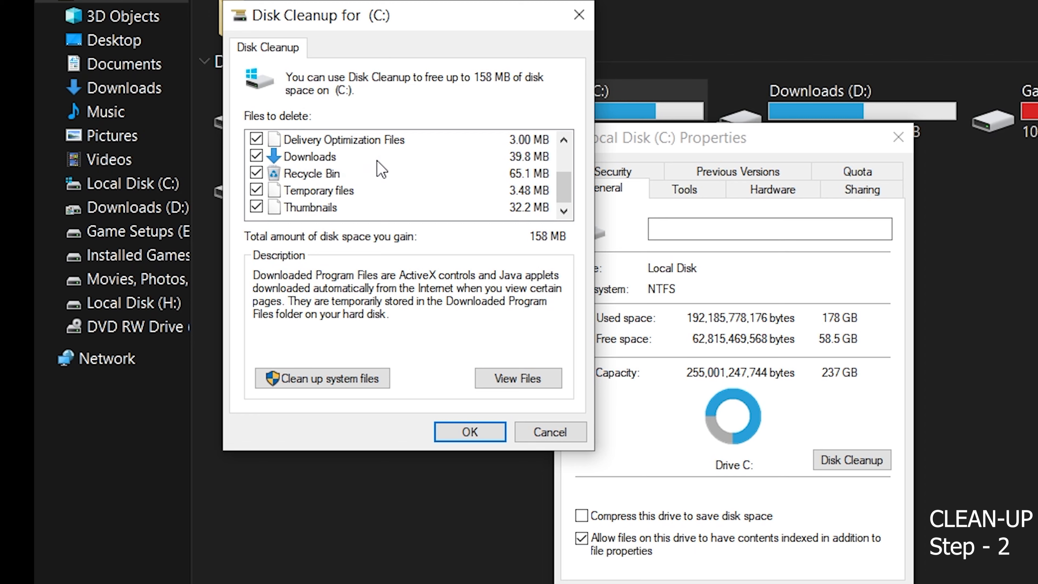
pyautogui.click(257, 157)
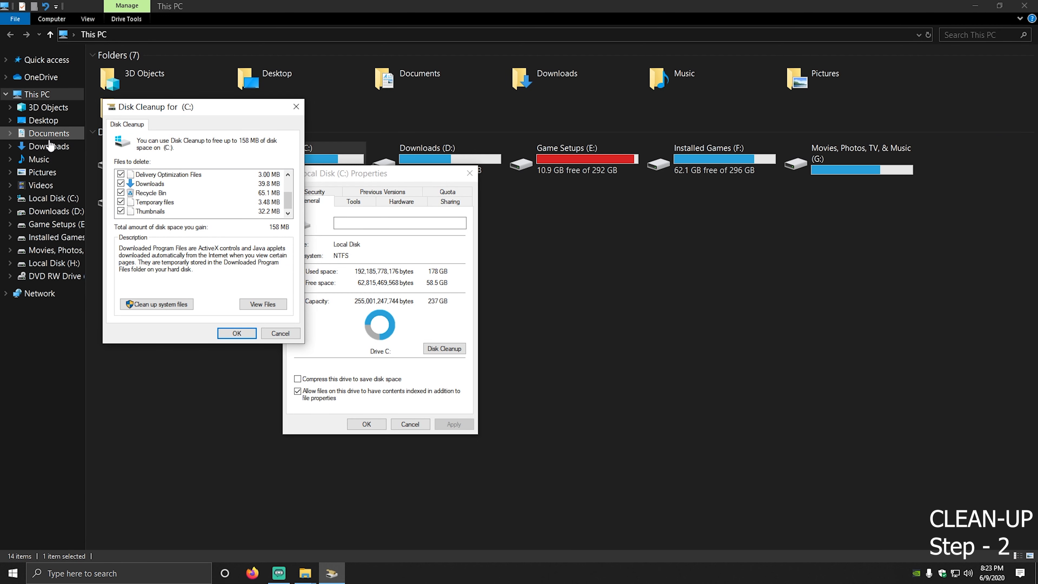
# Open the Downloads folder and transfer all of its files to the desktop to keep them from the cleanup.
pyautogui.click(50, 151)
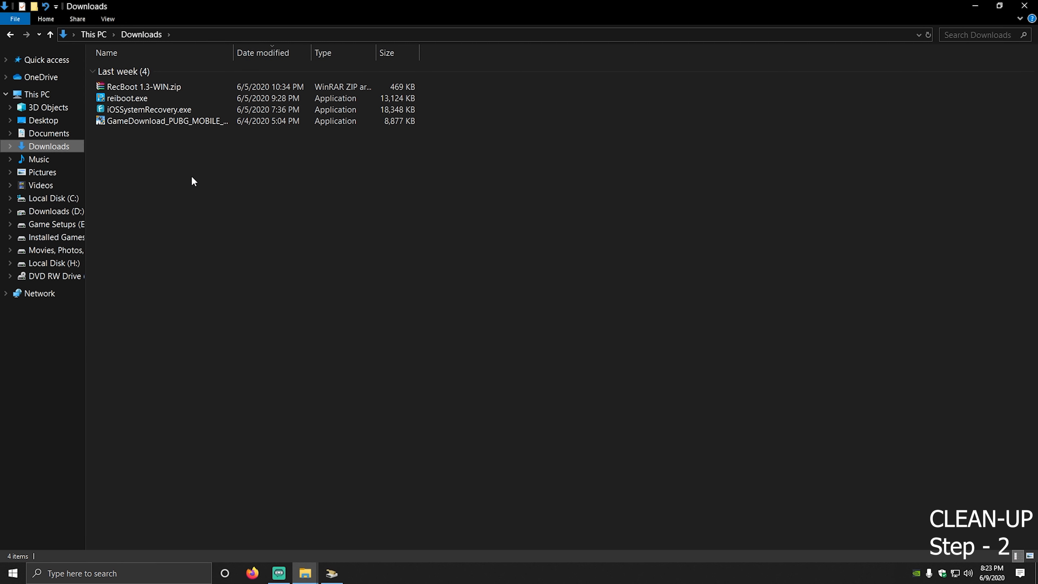
pyautogui.moveTo(191, 175); pyautogui.dragTo(144, 38)
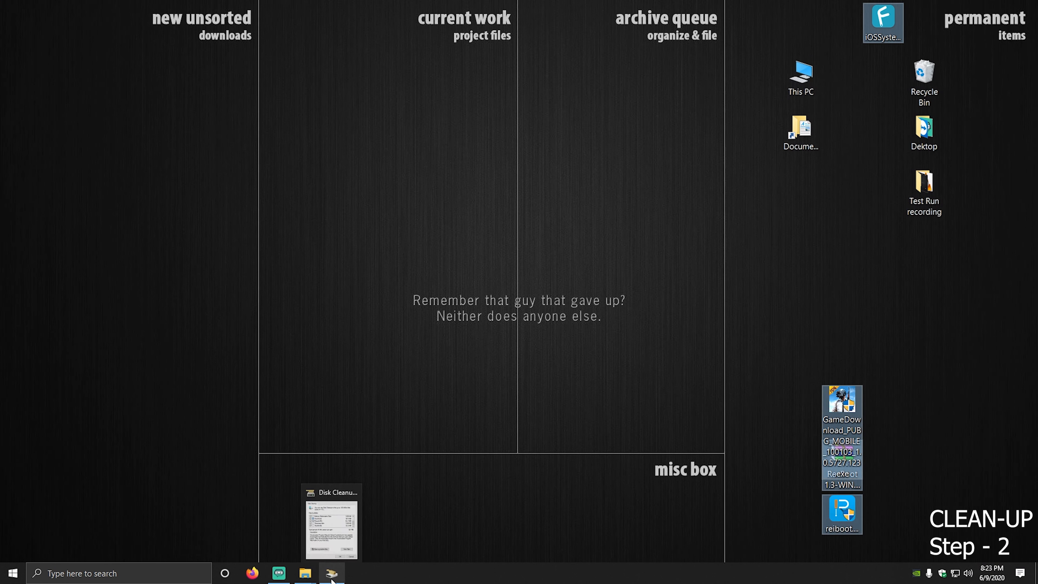
# Return to Disk Cleanup and run it on drive C: with all listed categories selected, confirming the permanent deletion.
pyautogui.click(332, 573)
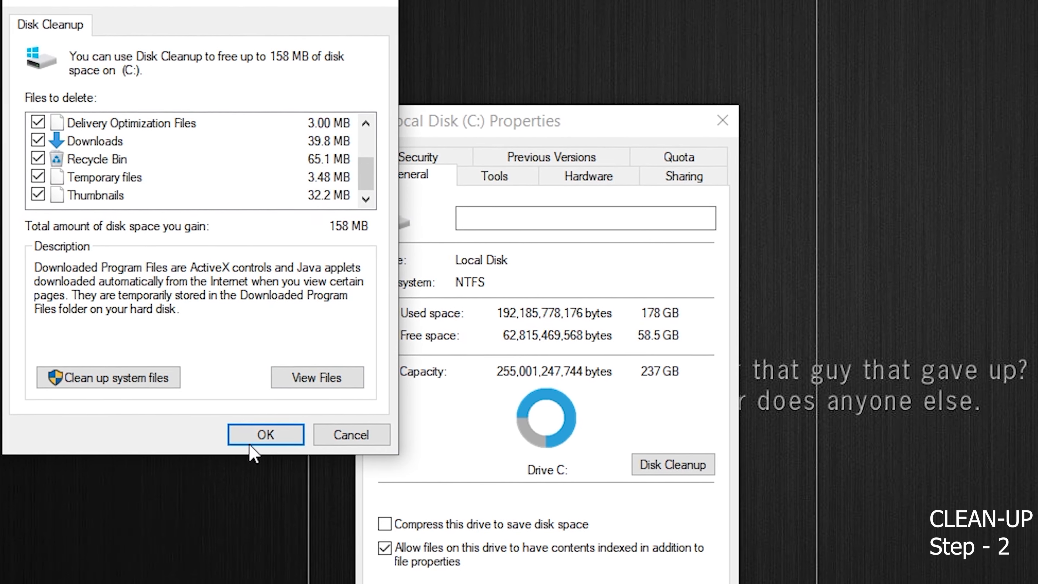
pyautogui.click(236, 334)
pyautogui.click(850, 355)
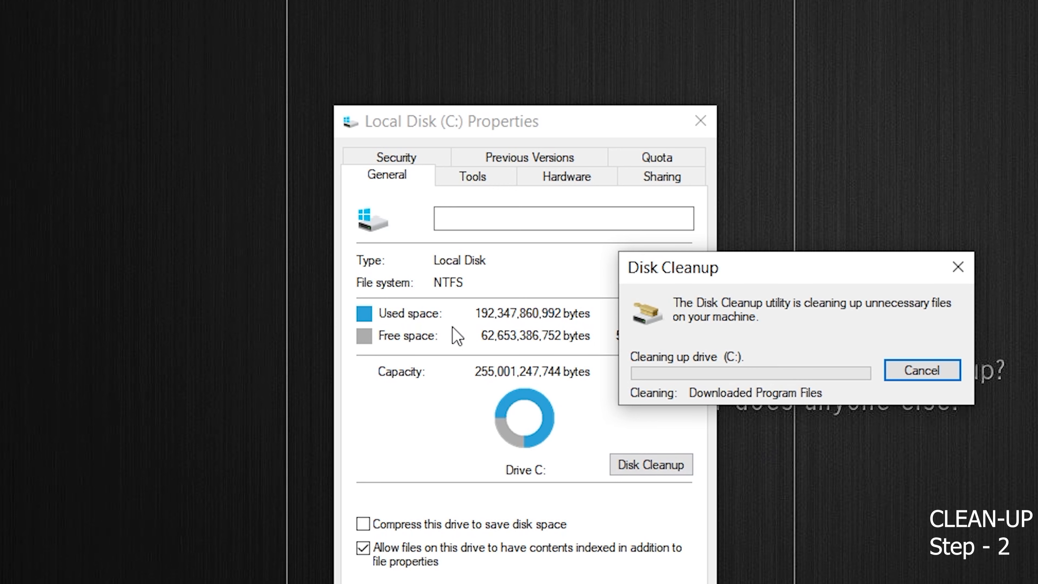
# Close the Local Disk (C:) Properties dialog without changing anything and open This PC again.
pyautogui.moveTo(482, 128); pyautogui.dragTo(217, 0)
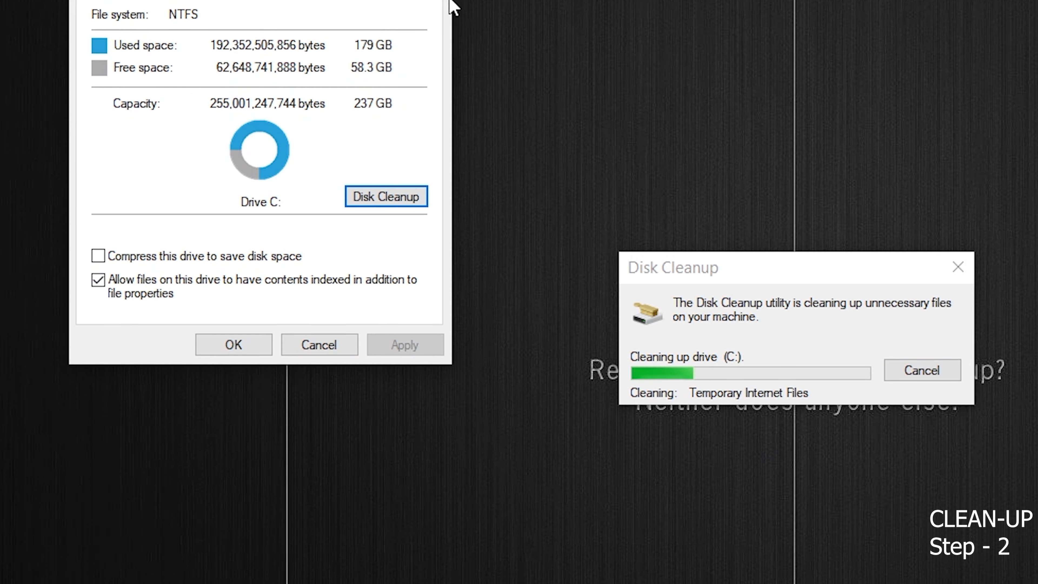
pyautogui.moveTo(307, 0); pyautogui.dragTo(320, 41)
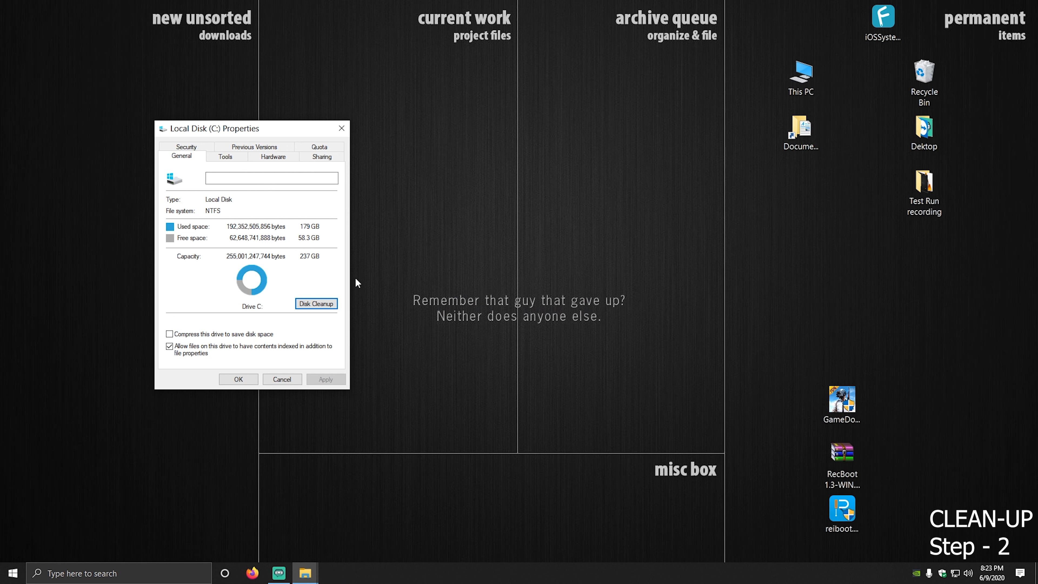
pyautogui.moveTo(267, 126); pyautogui.dragTo(453, 62)
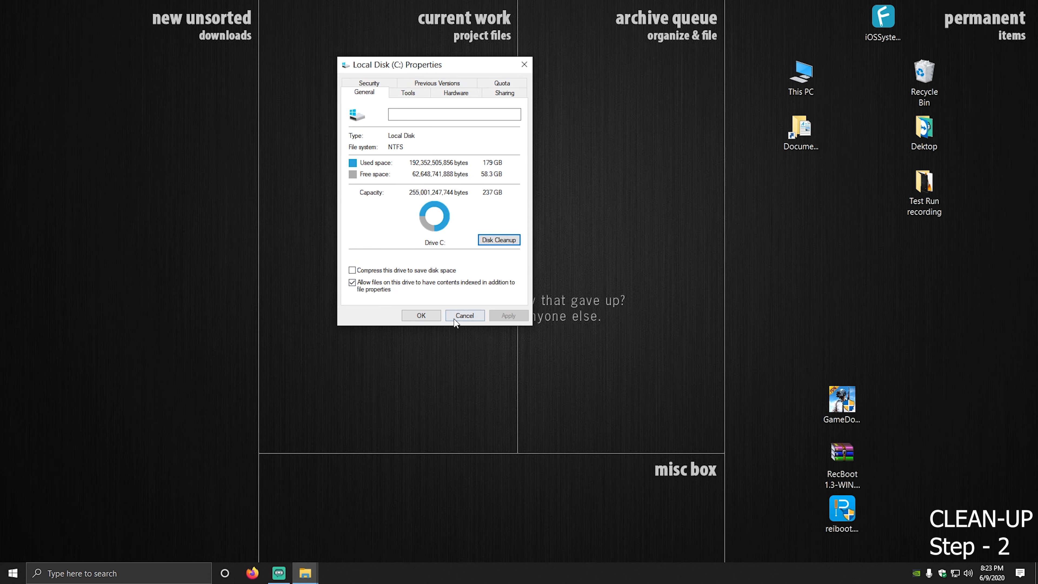
pyautogui.click(464, 317)
pyautogui.doubleClick(801, 80)
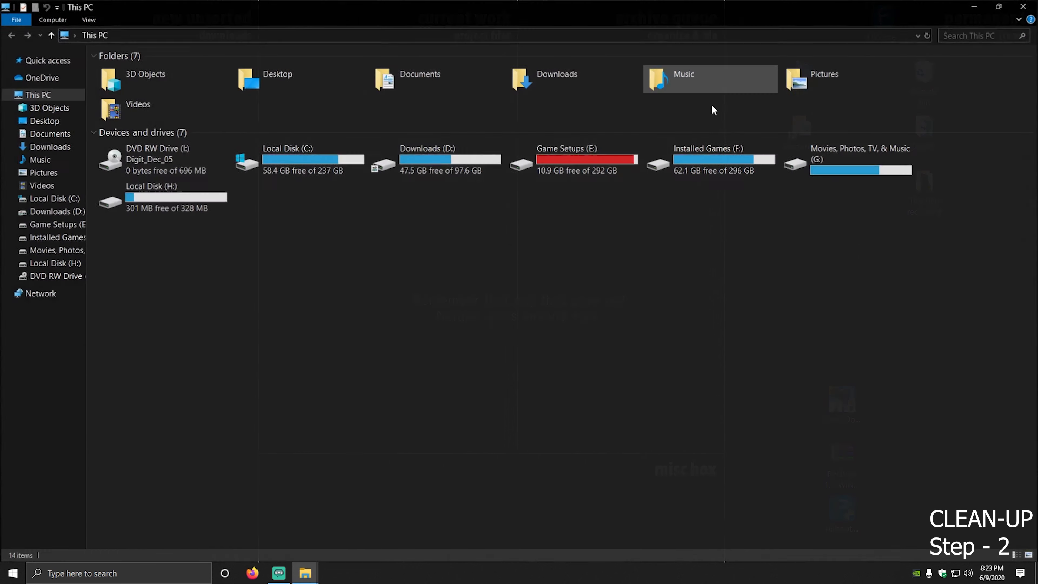
# Start Disk Cleanup for Local Disk (C:) in system files mode and close the drive's properties dialog.
pyautogui.rightClick(297, 175)
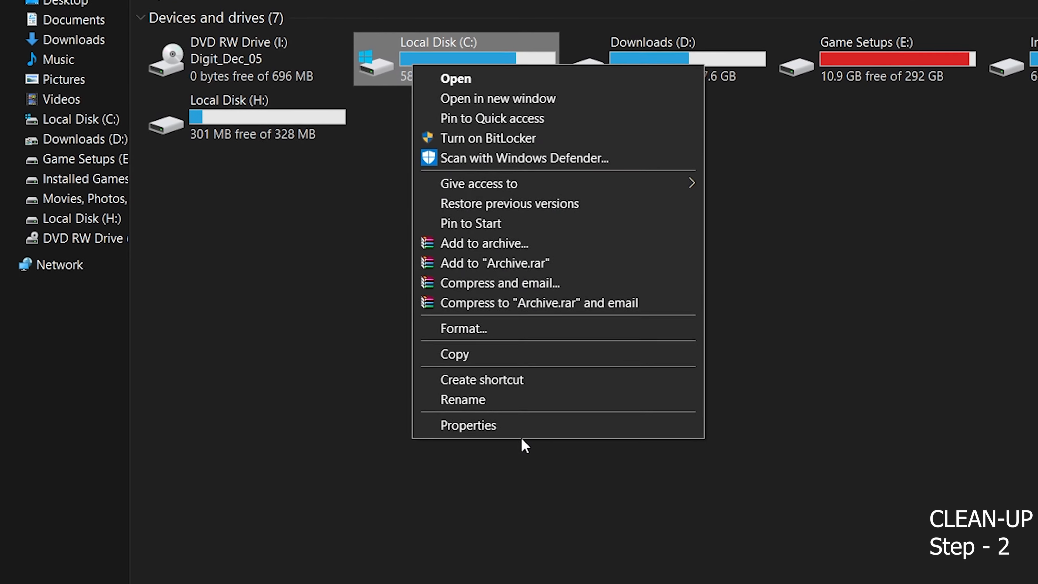
pyautogui.click(525, 427)
pyautogui.click(702, 376)
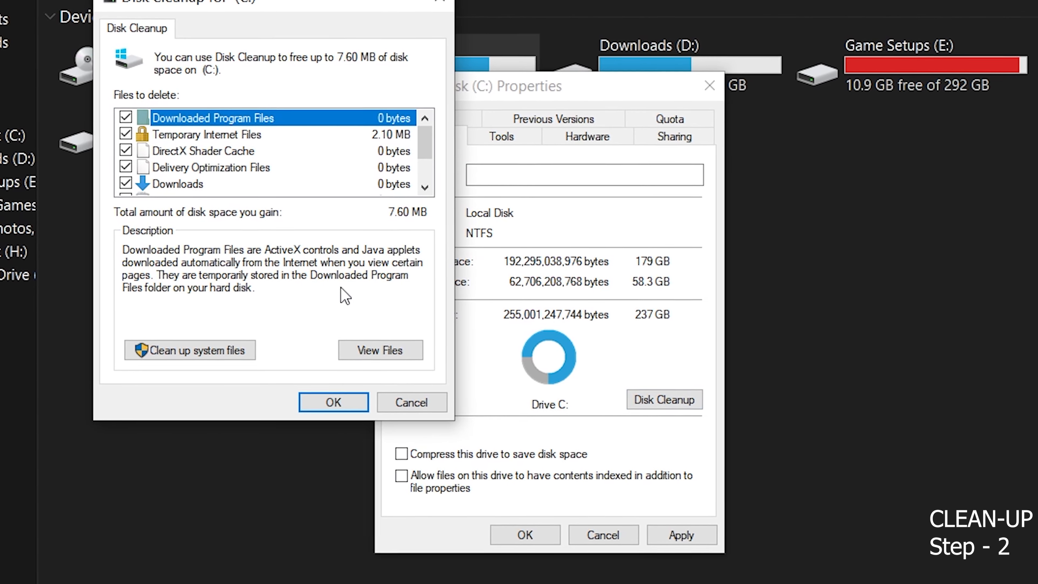
pyautogui.click(150, 360)
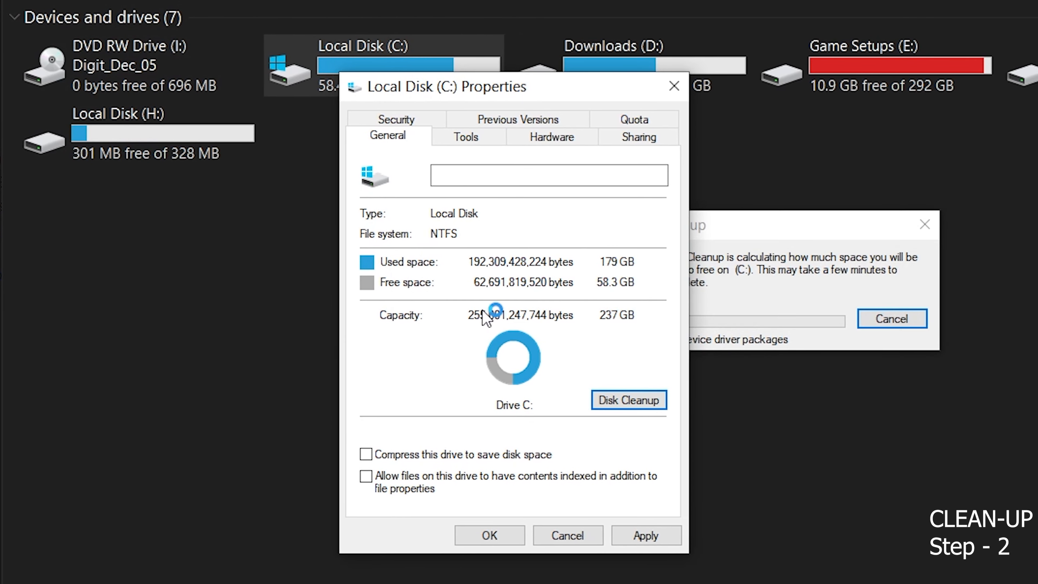
pyautogui.click(490, 533)
pyautogui.click(680, 332)
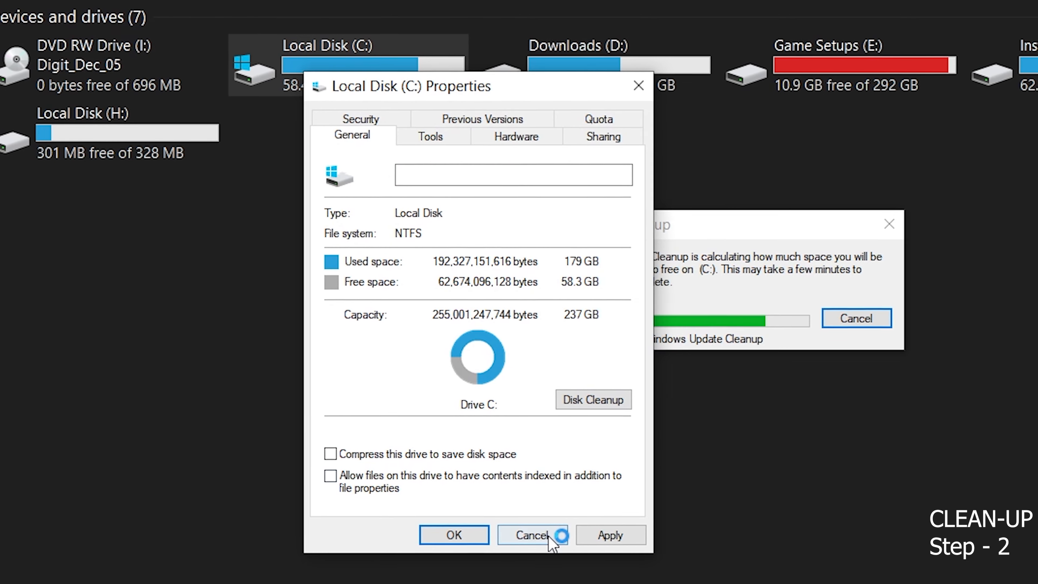
pyautogui.click(530, 533)
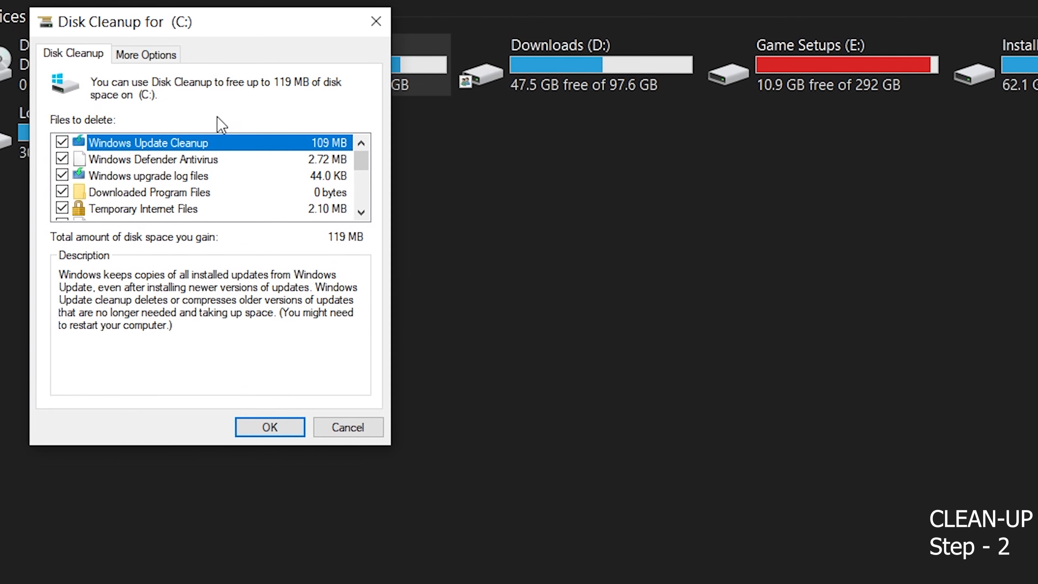
# Review the system file categories marked for deletion and run the cleanup of drive C: with all of them selected.
pyautogui.moveTo(186, 29); pyautogui.dragTo(721, 159)
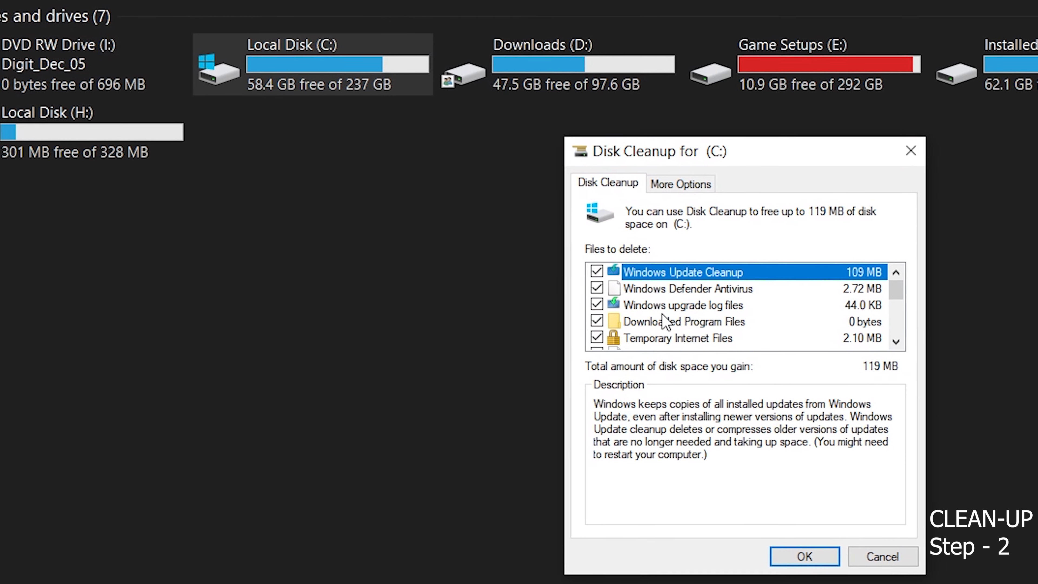
pyautogui.scroll(-3, 654, 342)
pyautogui.scroll(1, 656, 339)
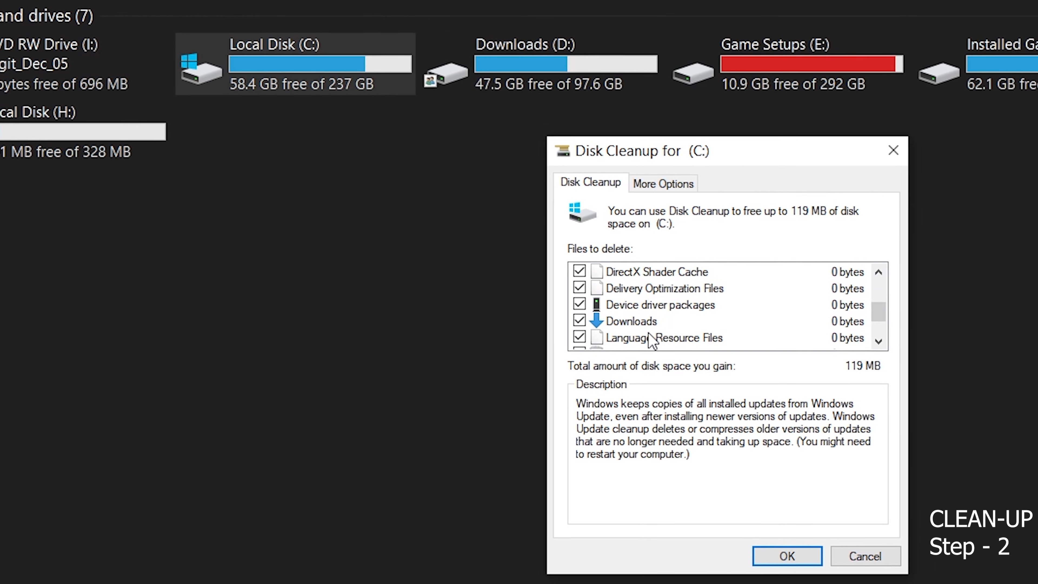
pyautogui.scroll(3, 652, 339)
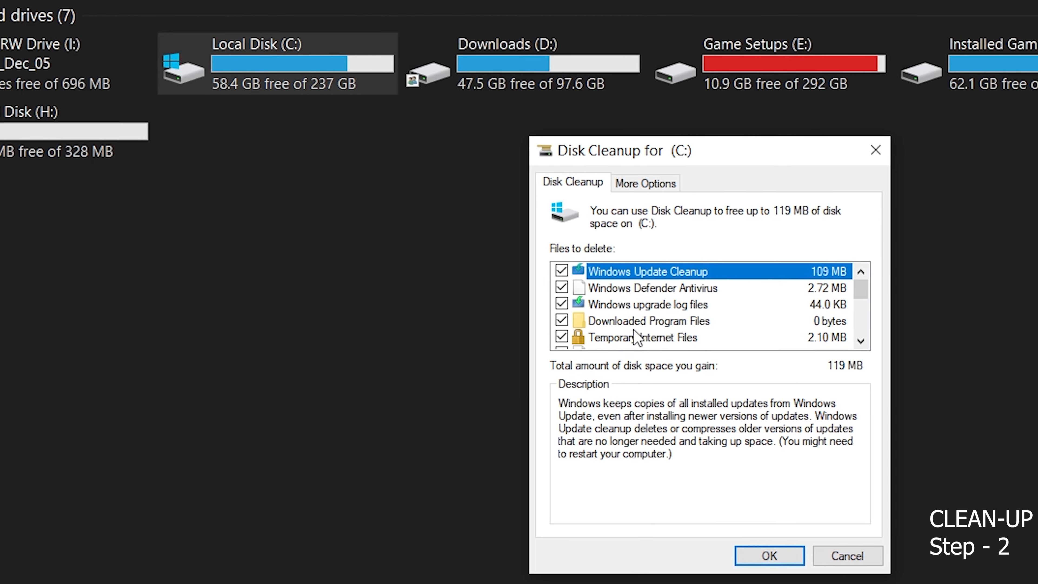
pyautogui.scroll(-3, 635, 339)
pyautogui.click(777, 556)
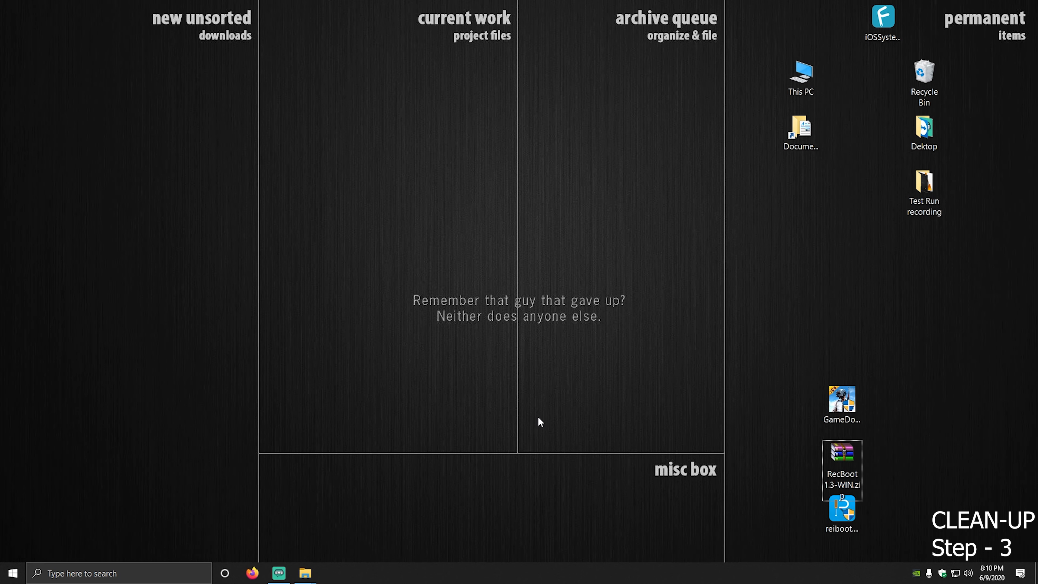
pyautogui.press('super+i')
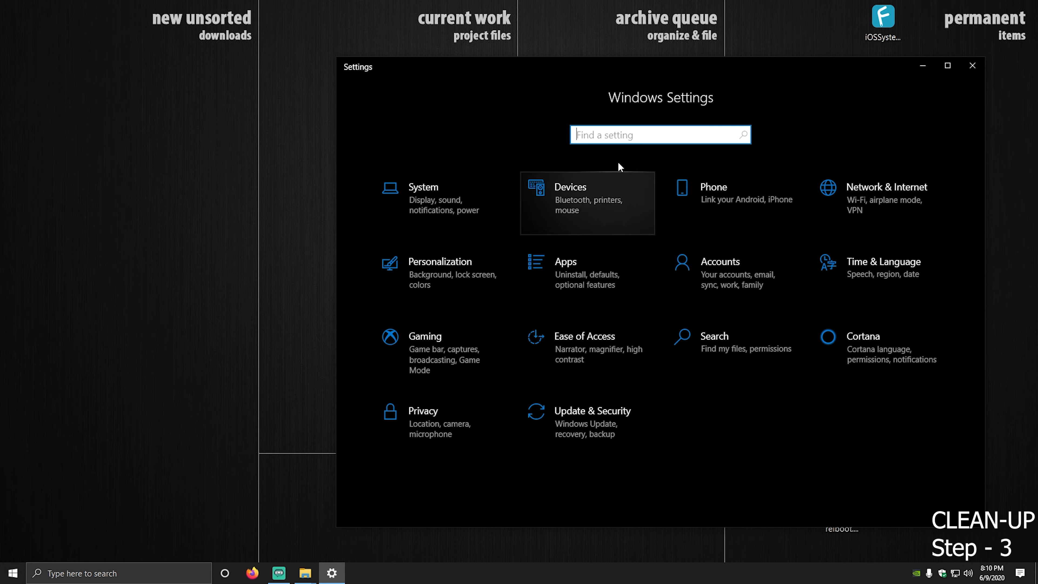
pyautogui.moveTo(471, 58); pyautogui.dragTo(376, 57)
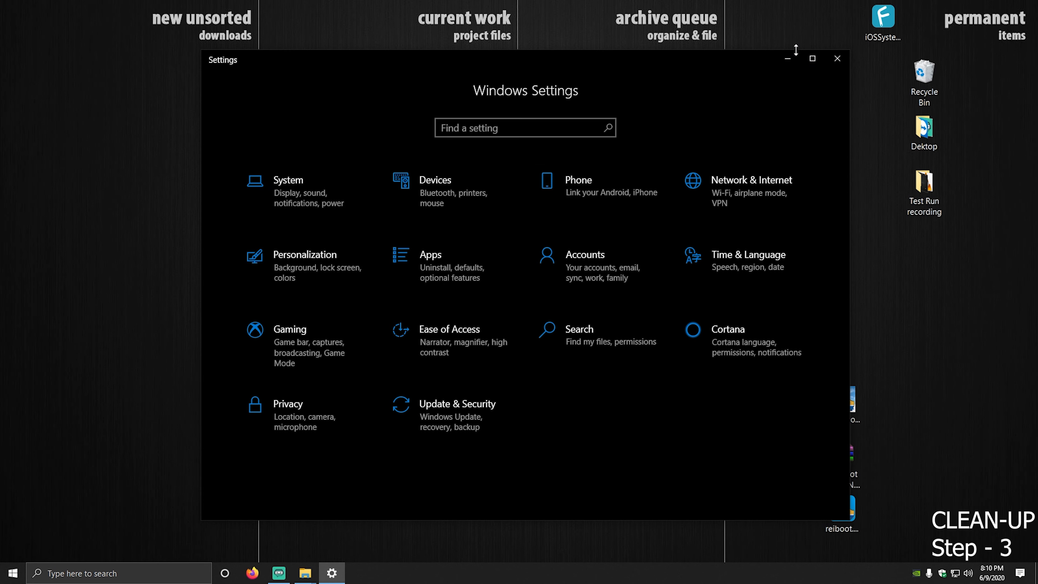
pyautogui.click(838, 58)
# Search Windows for "storage sense", open the Storage settings and turn on Storage Sense.
pyautogui.click(11, 574)
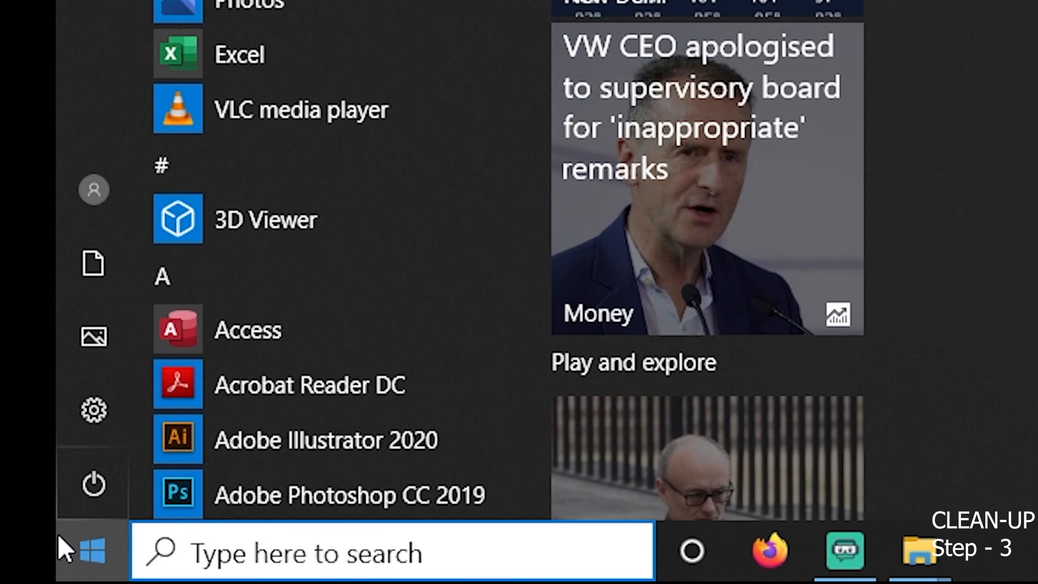
pyautogui.click(279, 557)
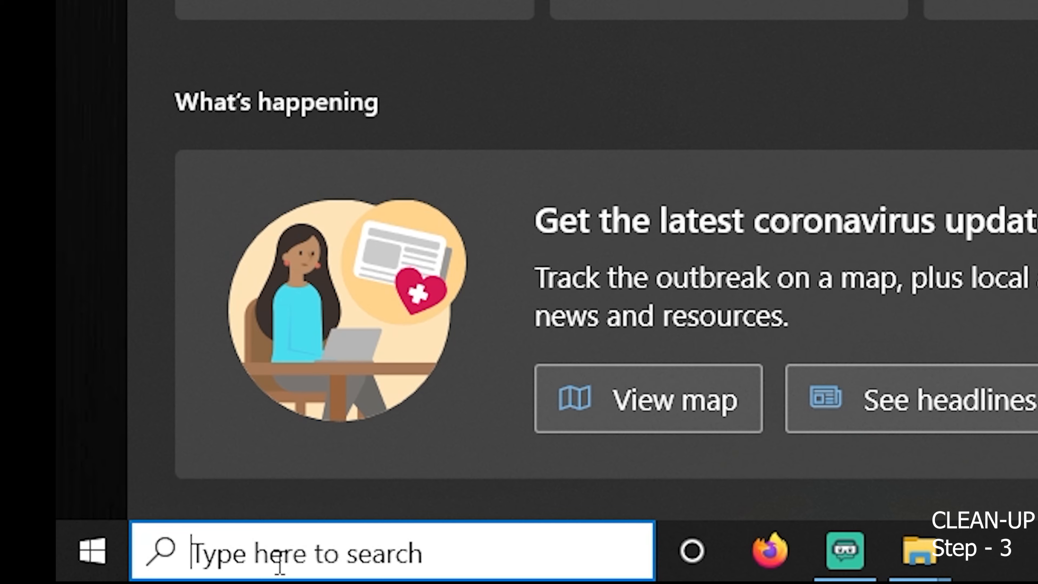
pyautogui.write('storagf')
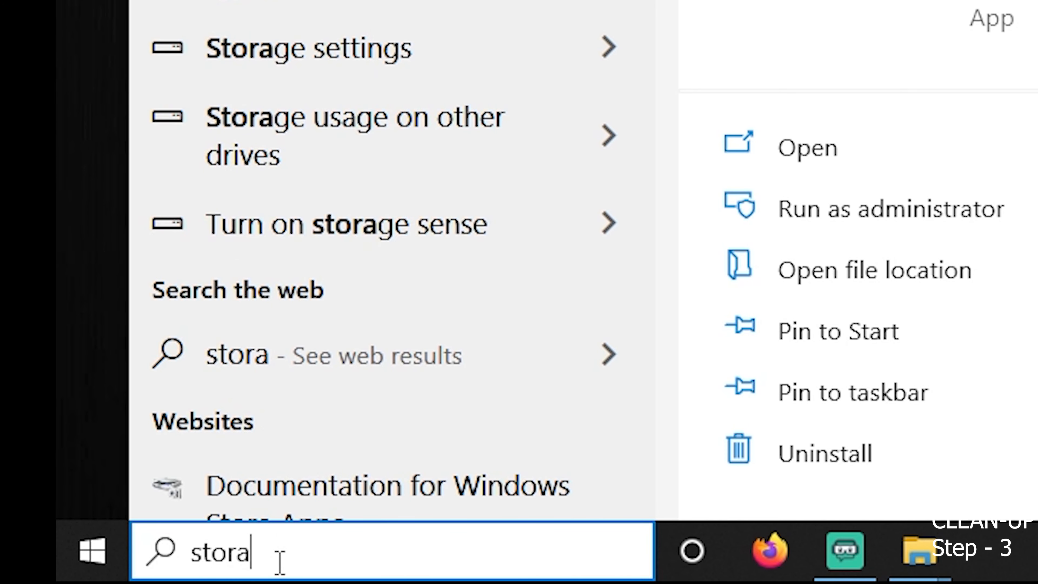
pyautogui.press('BackSpace')
pyautogui.press('BackSpace')
pyautogui.write('ge sen')
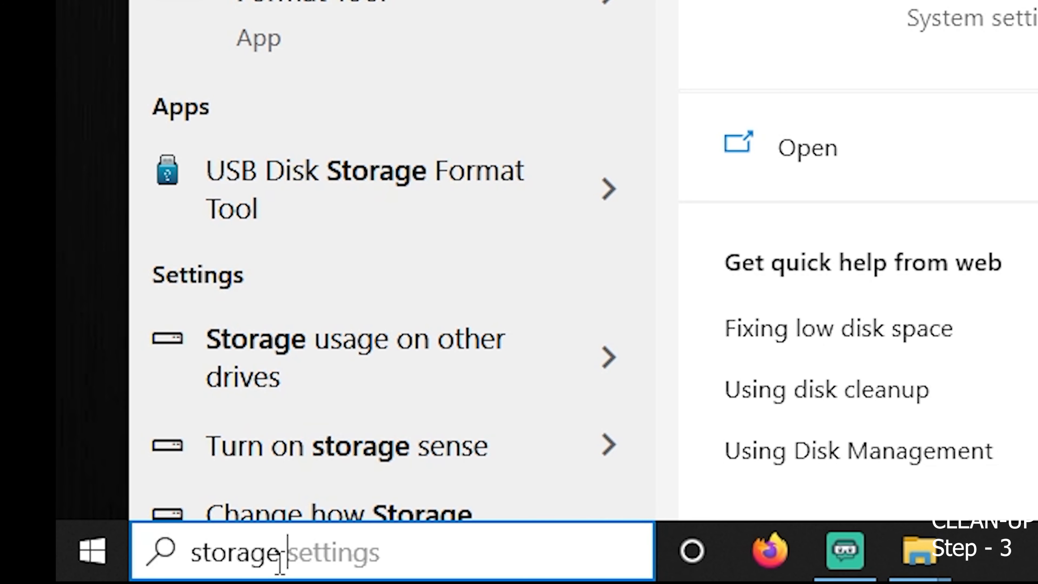
pyautogui.write('se')
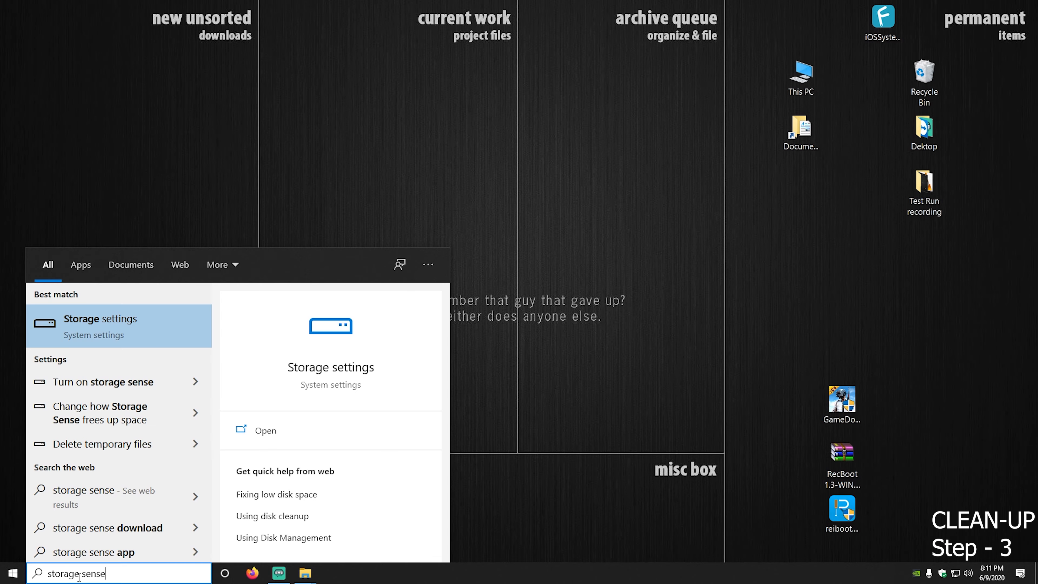
pyautogui.press('Return')
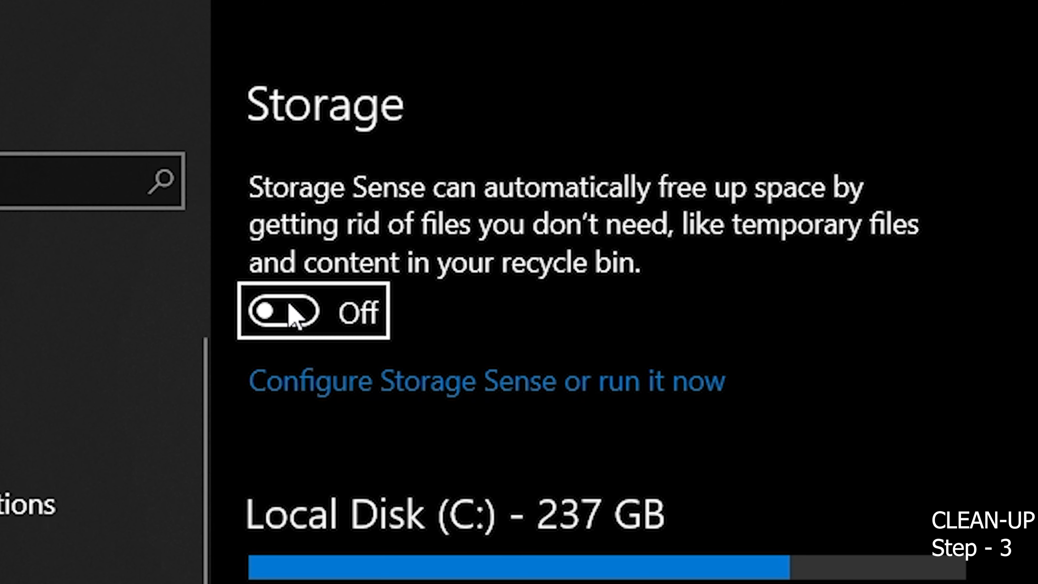
pyautogui.click(401, 159)
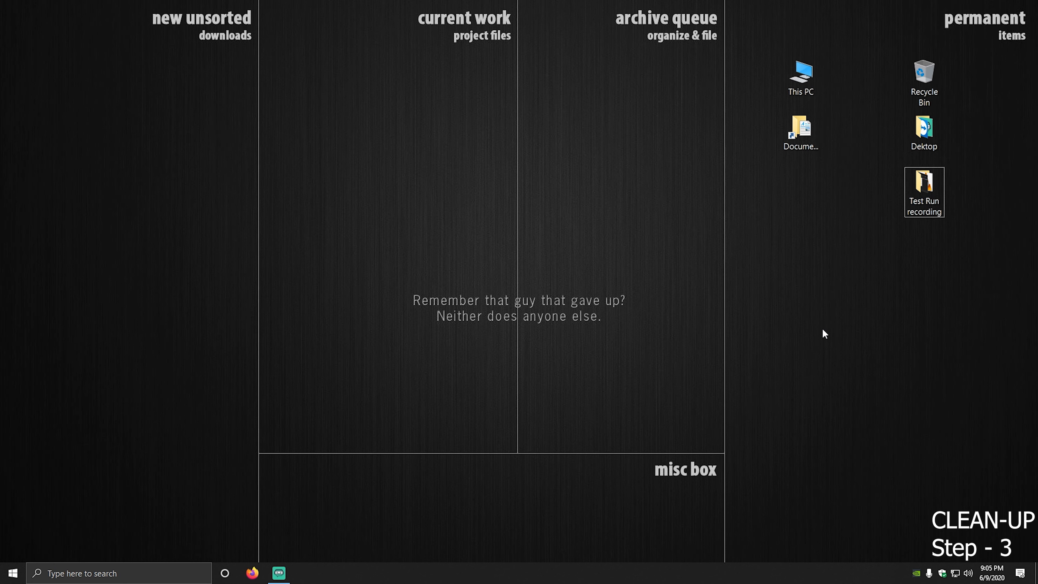
# Search Windows for "update" and open the Check for updates settings.
pyautogui.click(163, 575)
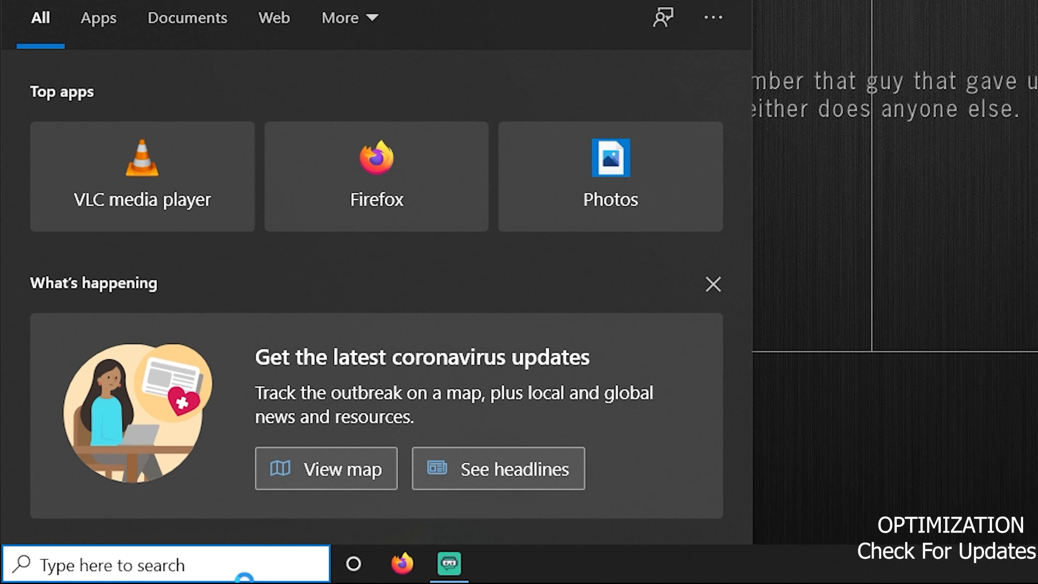
pyautogui.write('update')
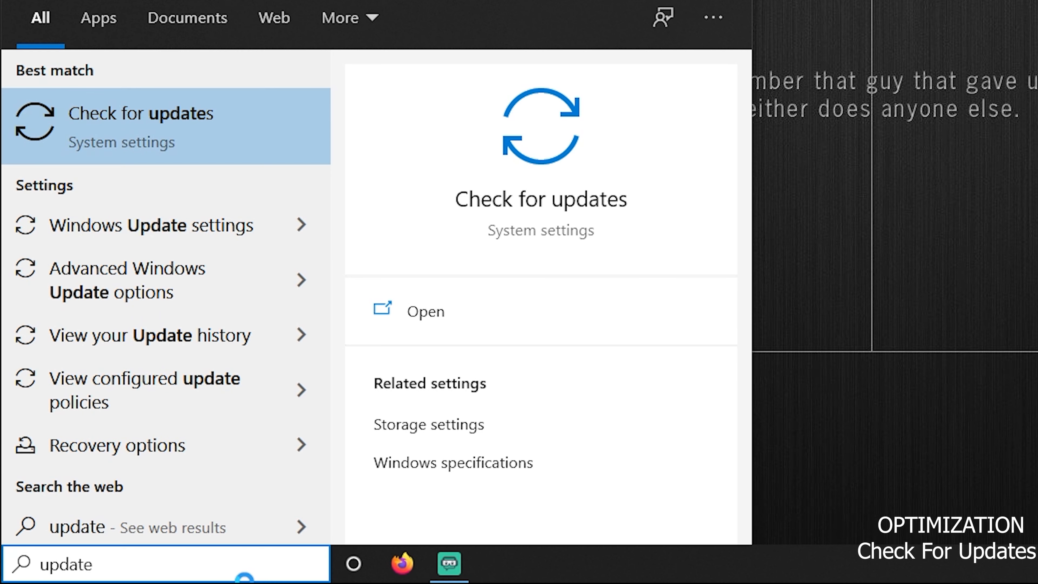
pyautogui.press('Return')
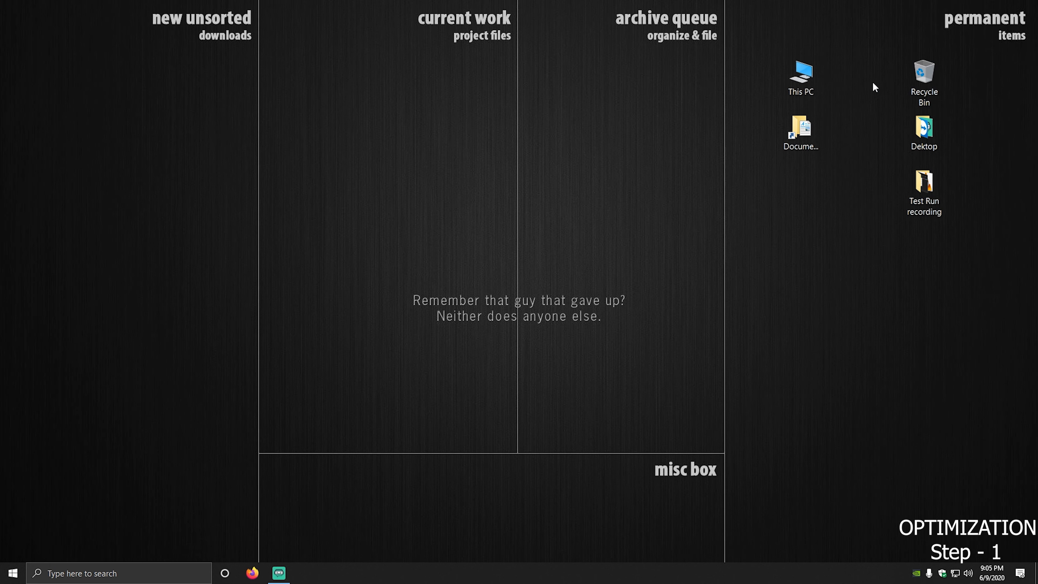
# Open the drive optimization tool from the properties of Local Disk (C:) in This PC and select drive (C:) in its list.
pyautogui.click(794, 80)
pyautogui.doubleClick(795, 84)
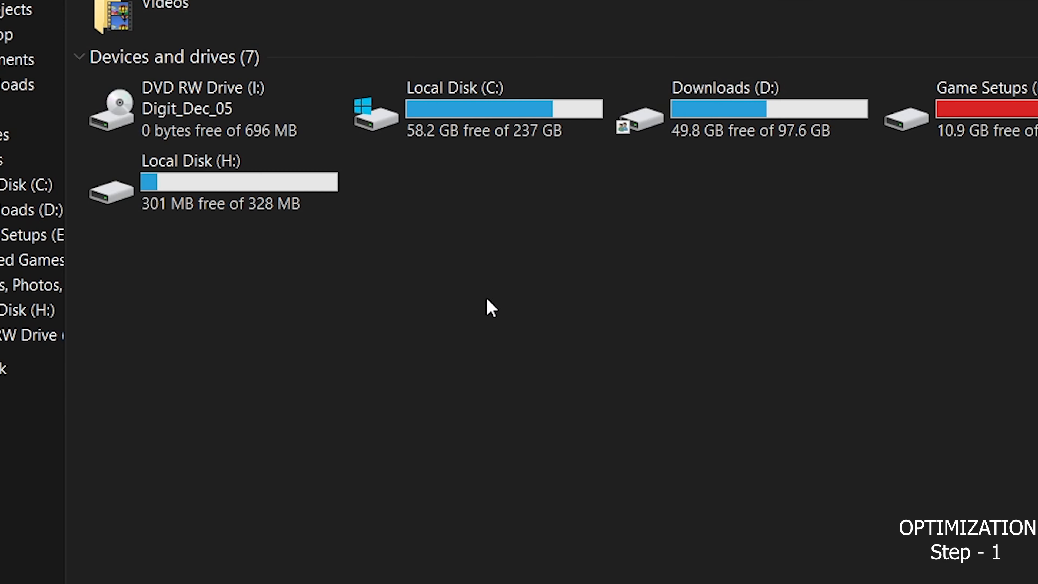
pyautogui.rightClick(483, 100)
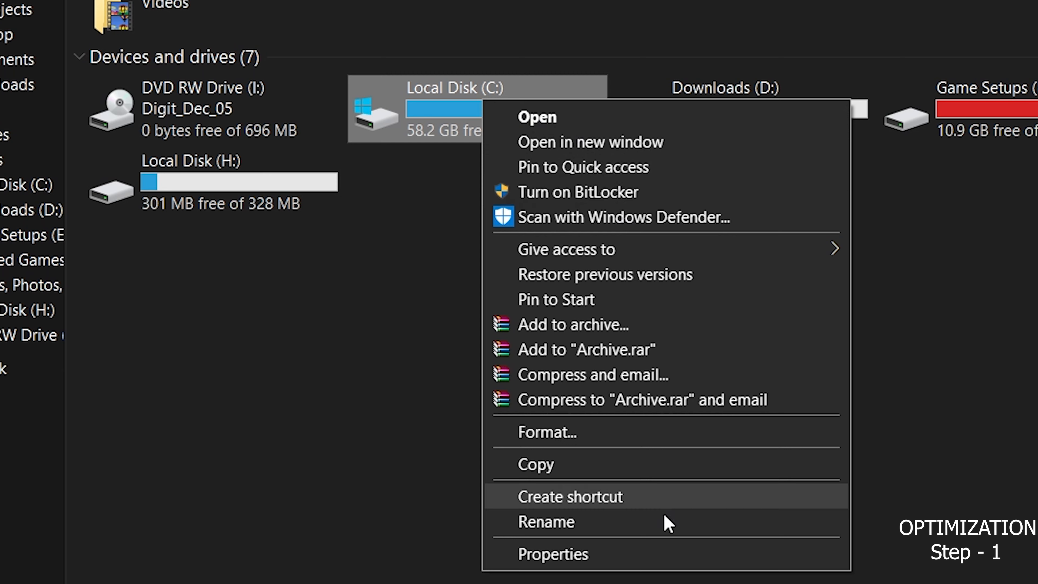
pyautogui.click(663, 550)
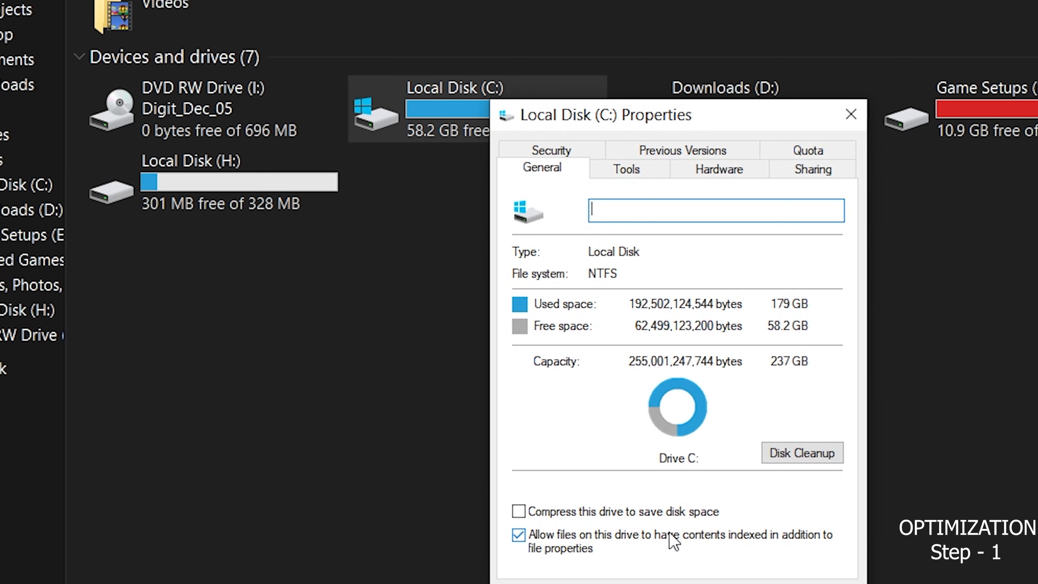
pyautogui.click(608, 170)
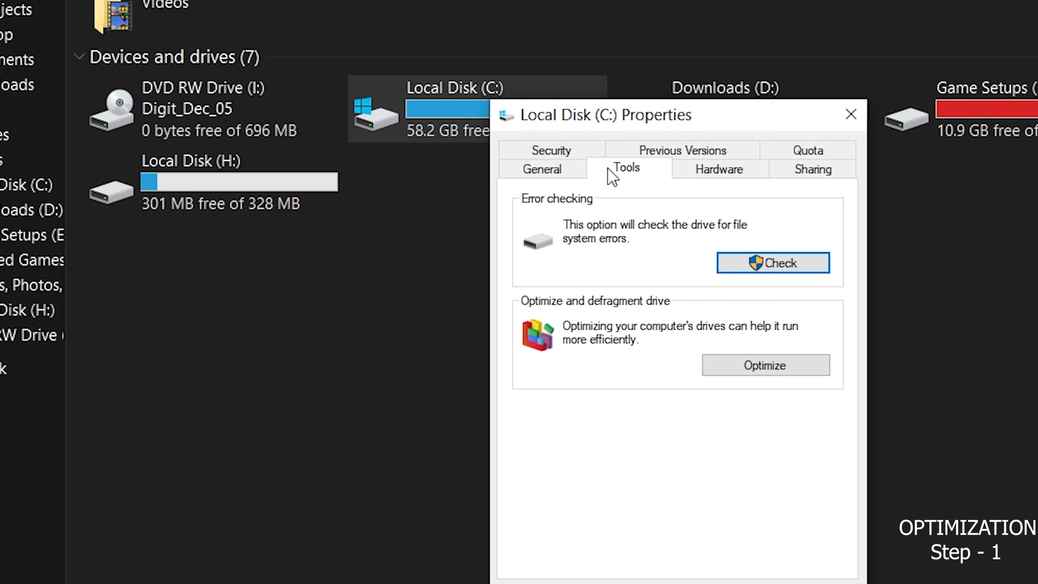
pyautogui.click(748, 366)
pyautogui.click(656, 191)
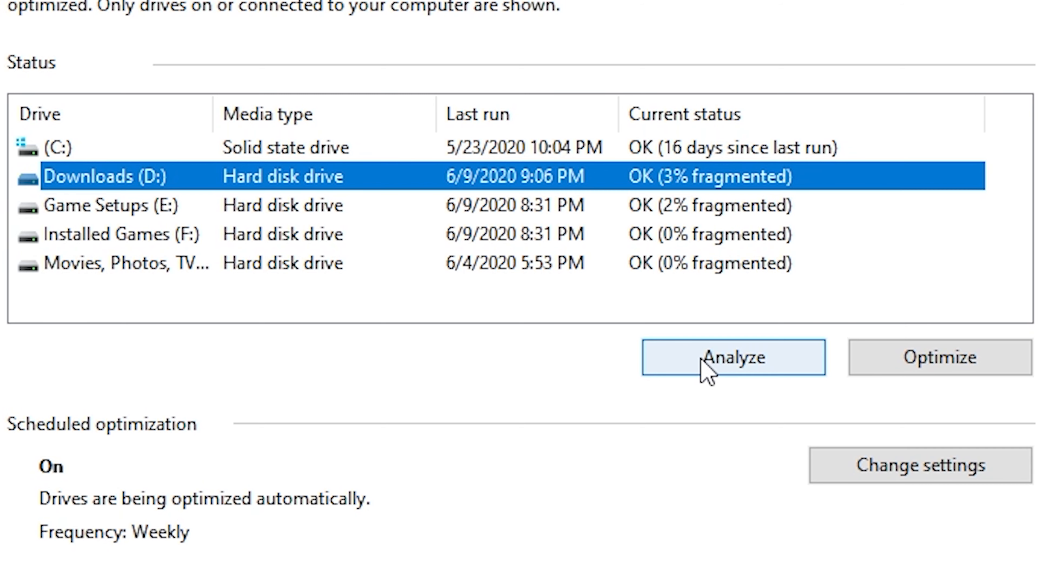
pyautogui.click(557, 158)
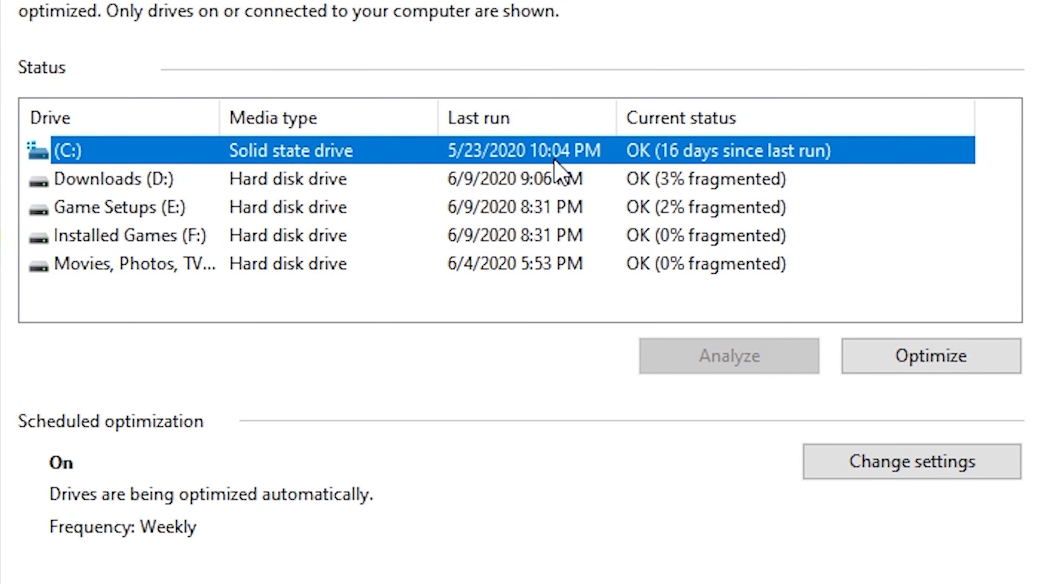
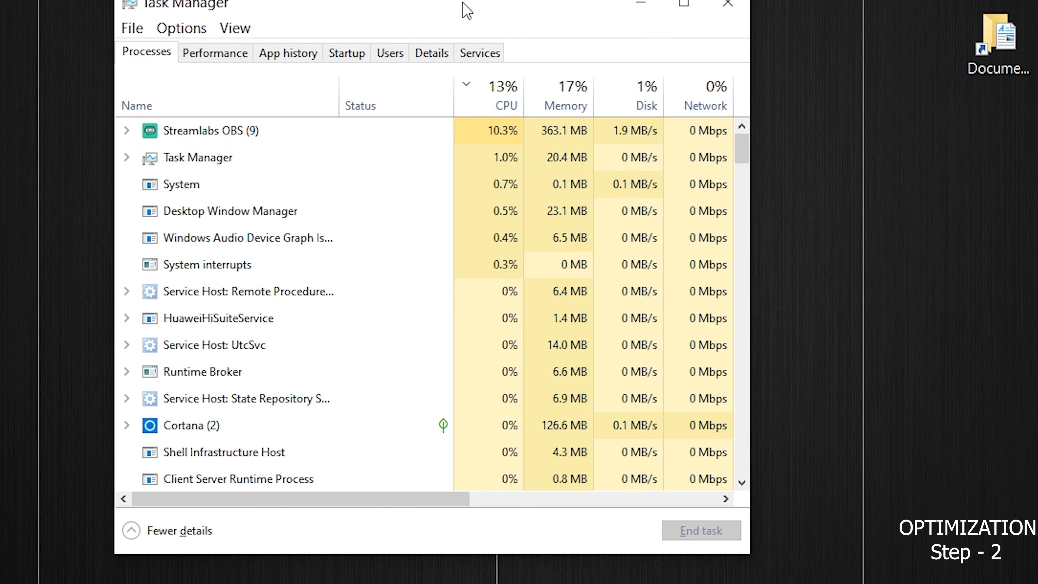
# Examine the startup programs and their status in Task Manager, and select the Windows Security notification entry.
pyautogui.moveTo(468, 11); pyautogui.dragTo(563, 35)
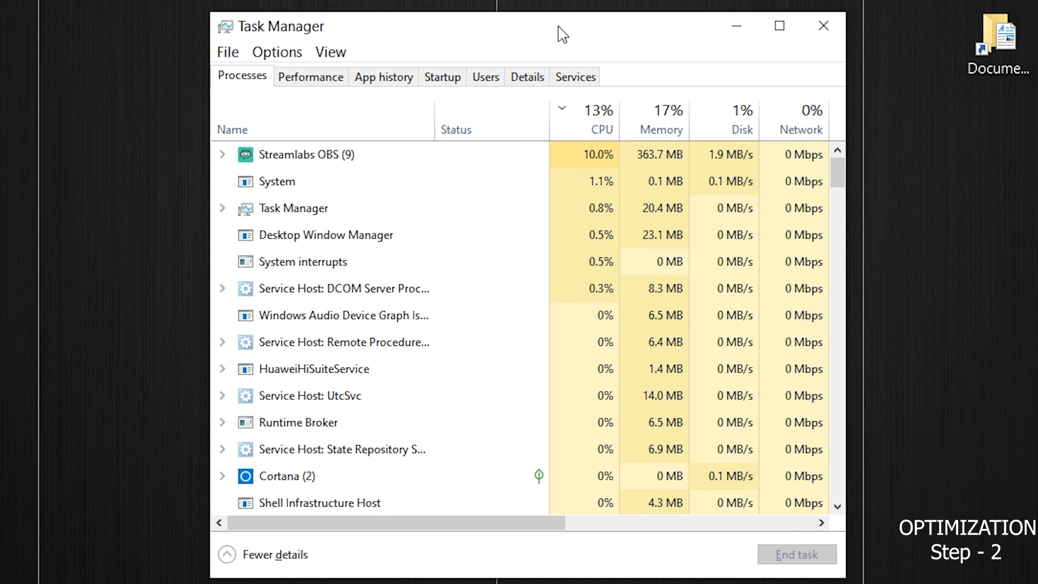
pyautogui.click(456, 91)
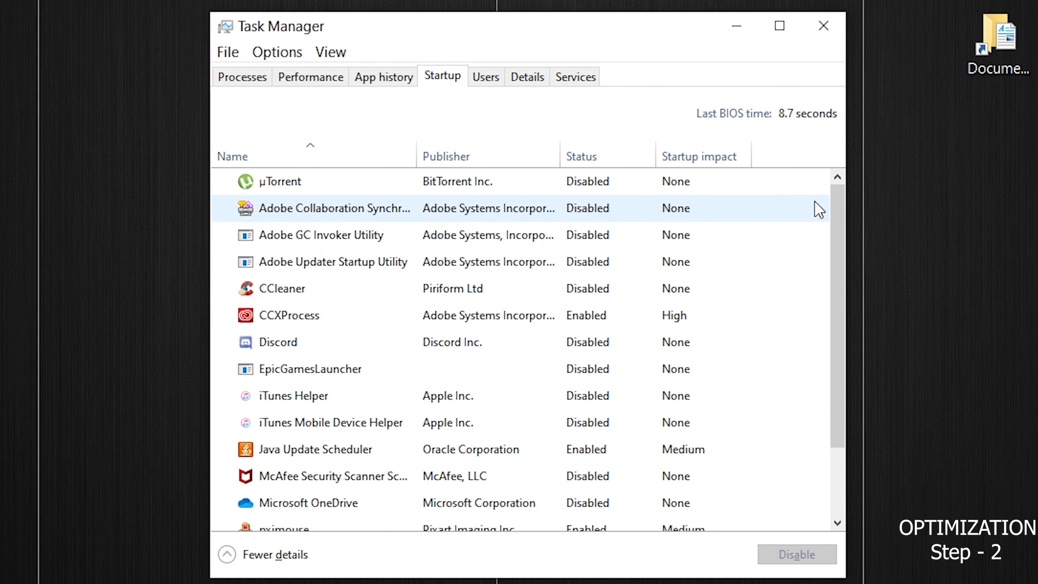
pyautogui.scroll(-2, 630, 201)
pyautogui.scroll(1, 593, 381)
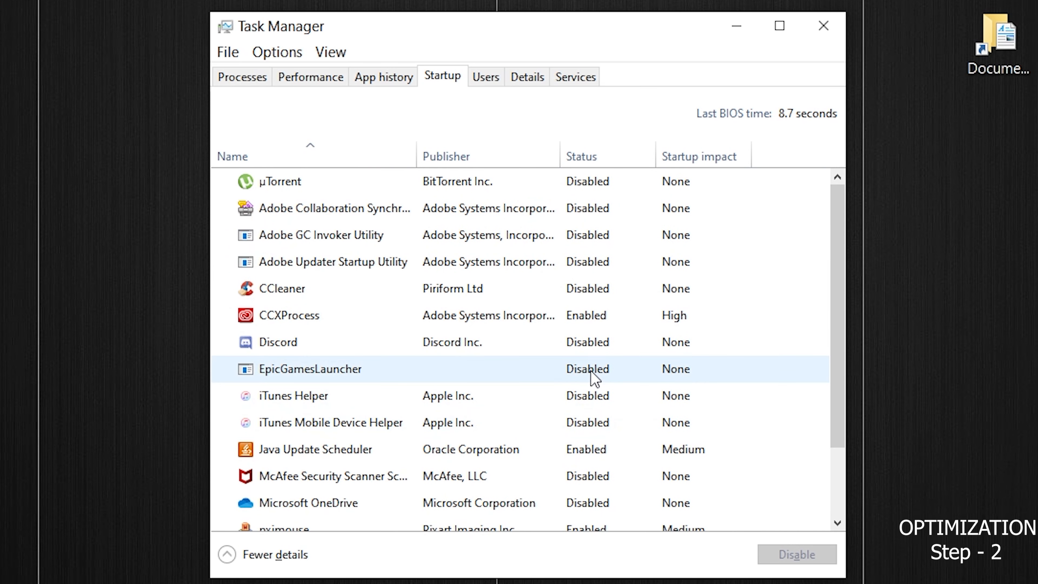
pyautogui.scroll(-1, 572, 336)
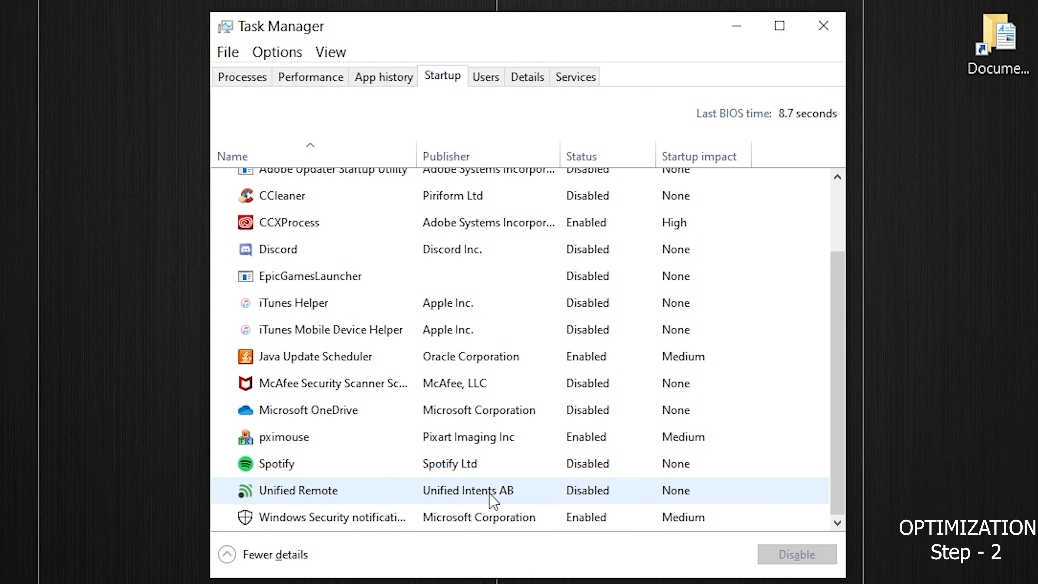
pyautogui.scroll(1, 492, 501)
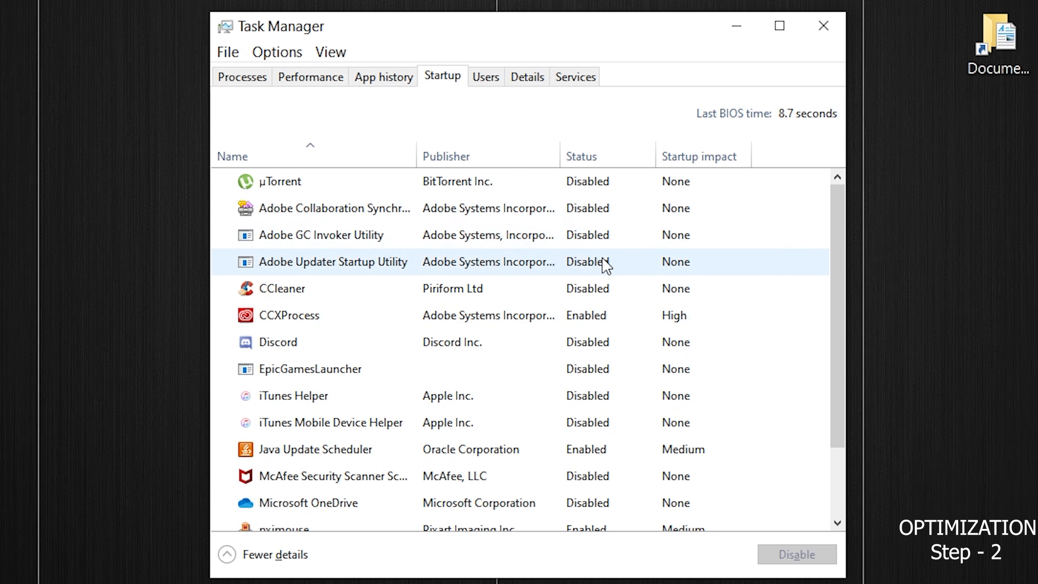
pyautogui.scroll(-2, 602, 262)
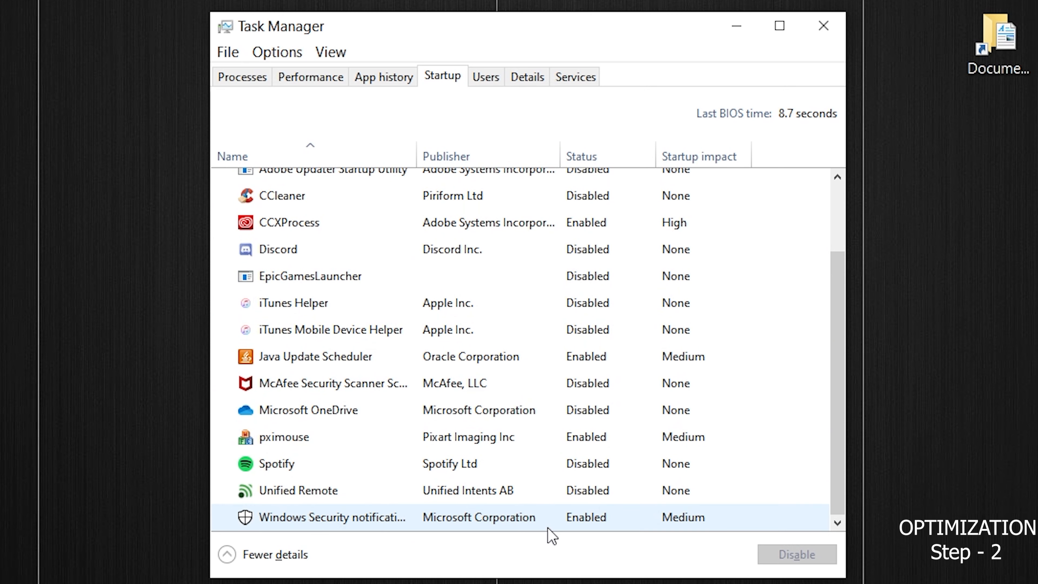
pyautogui.click(494, 512)
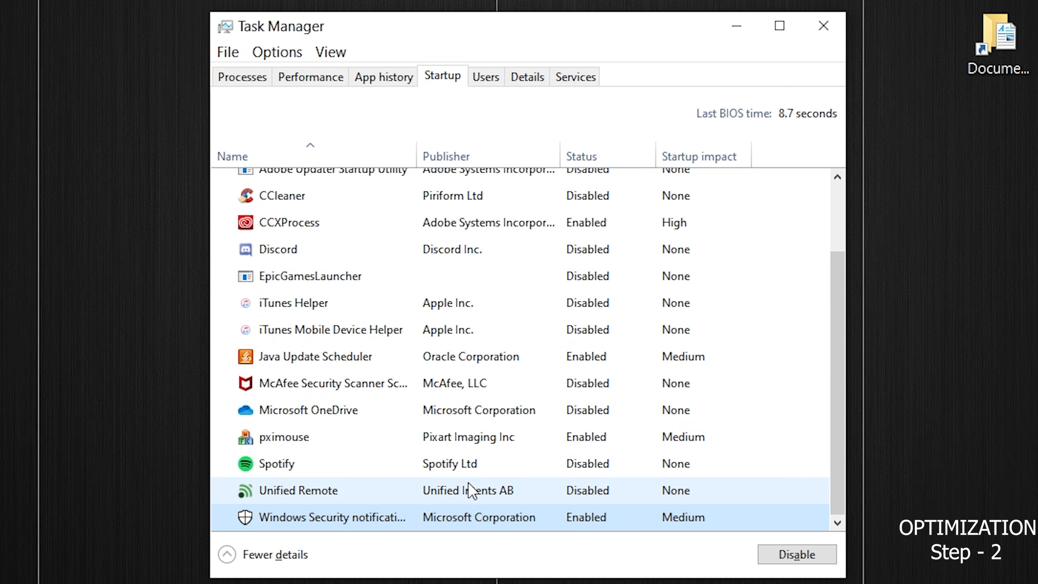
# Review the Unified Remote, Spotify, CCXProcess, CCleaner and µTorrent startup entries, and close Task Manager.
pyautogui.click(452, 493)
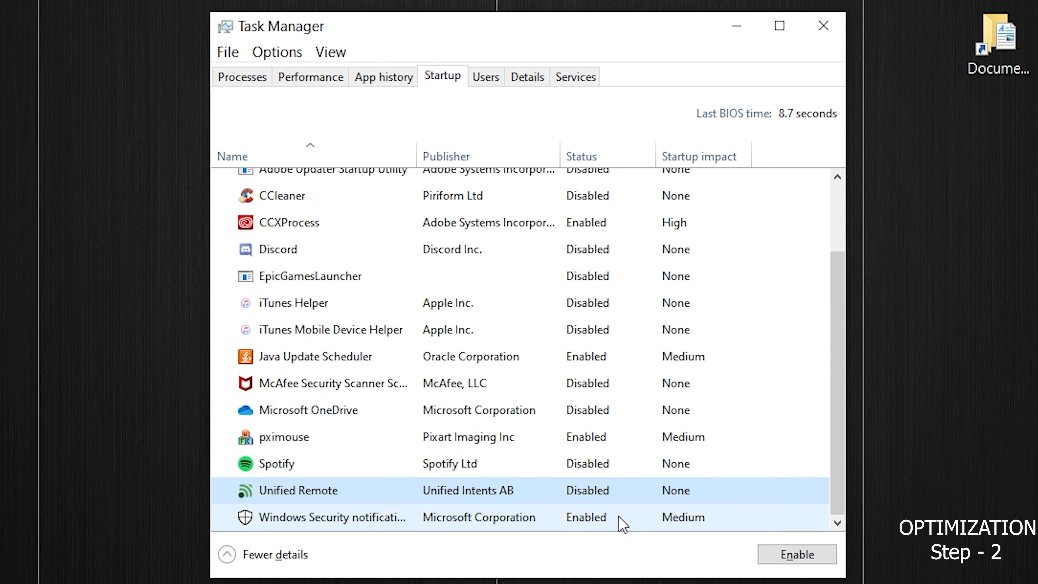
pyautogui.click(486, 468)
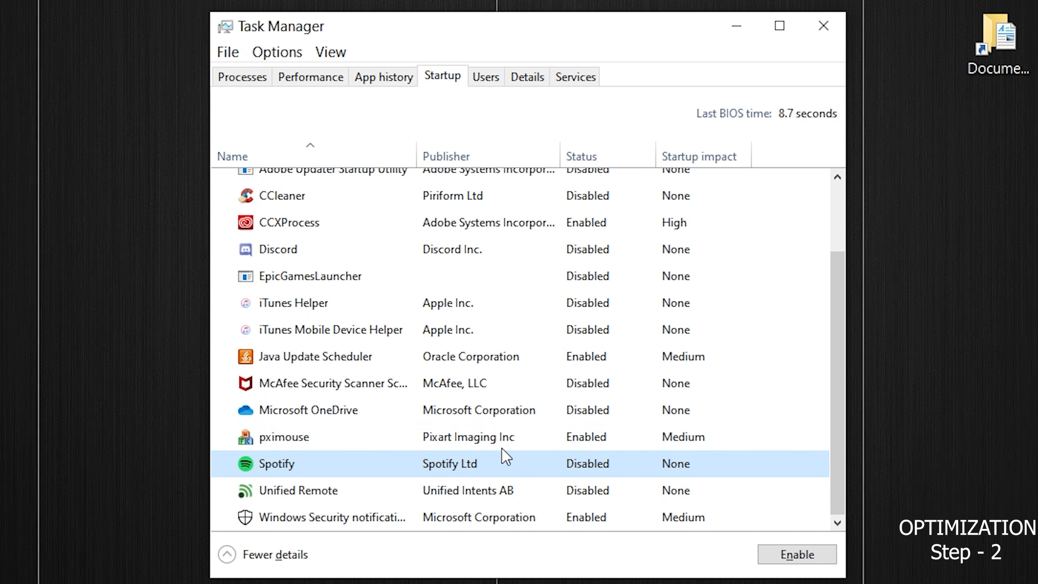
pyautogui.scroll(2, 525, 417)
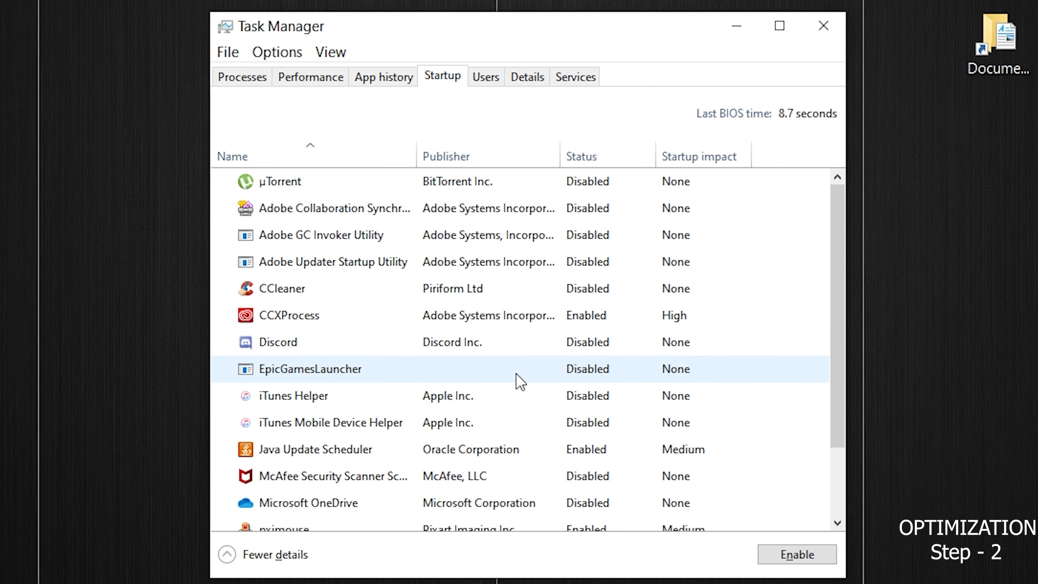
pyautogui.click(532, 315)
pyautogui.click(528, 288)
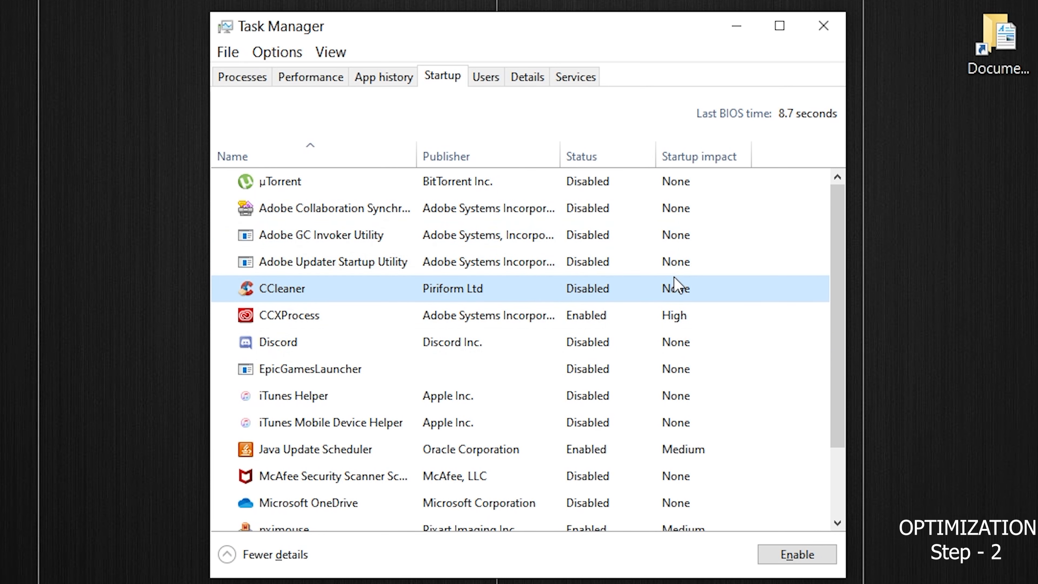
pyautogui.click(596, 188)
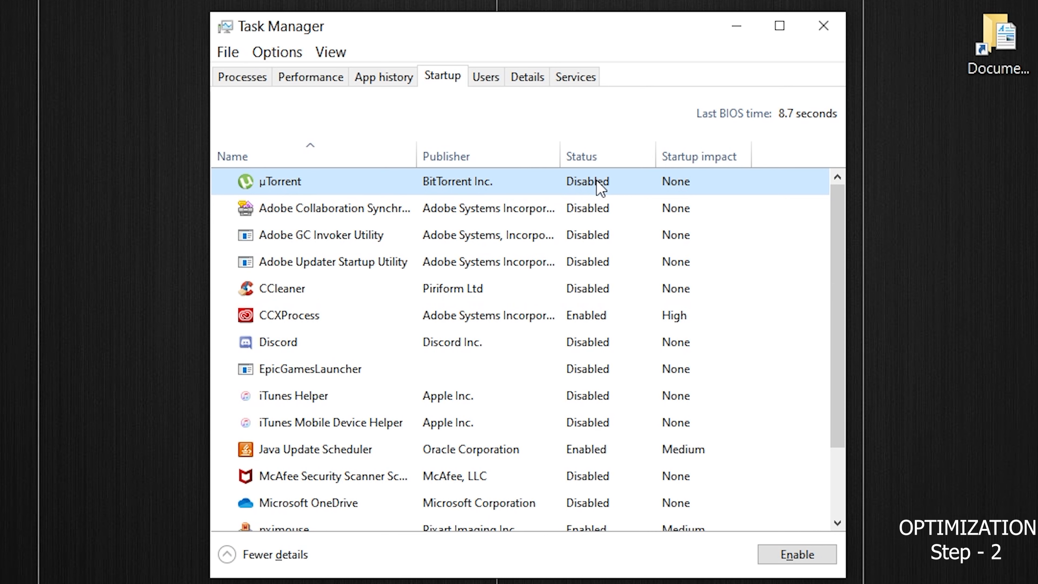
pyautogui.click(823, 26)
pyautogui.rightClick(278, 216)
pyautogui.click(325, 282)
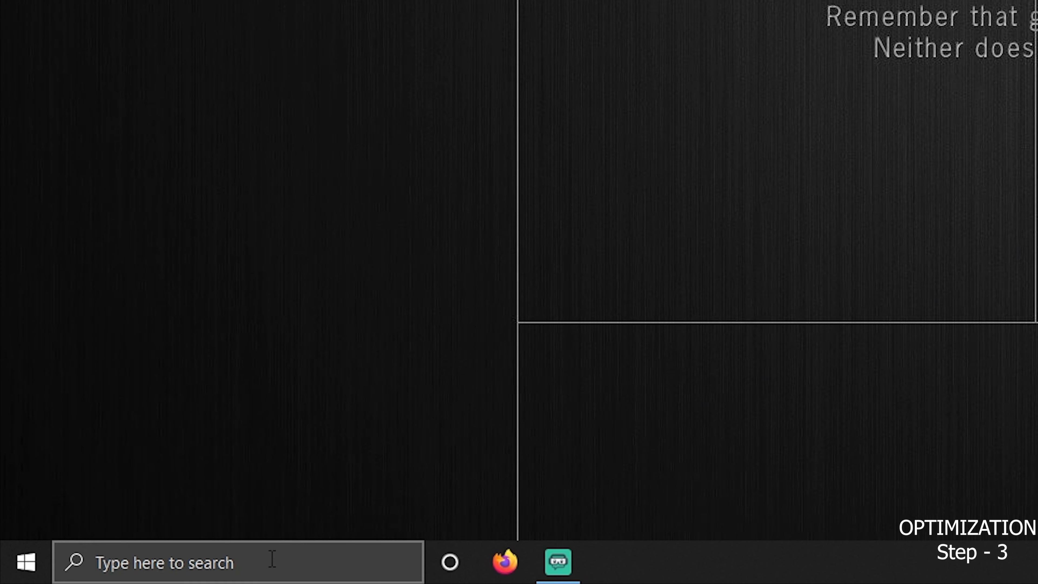
# Search Windows for "run", open the Run dialog and launch msconfig from it.
pyautogui.click(131, 572)
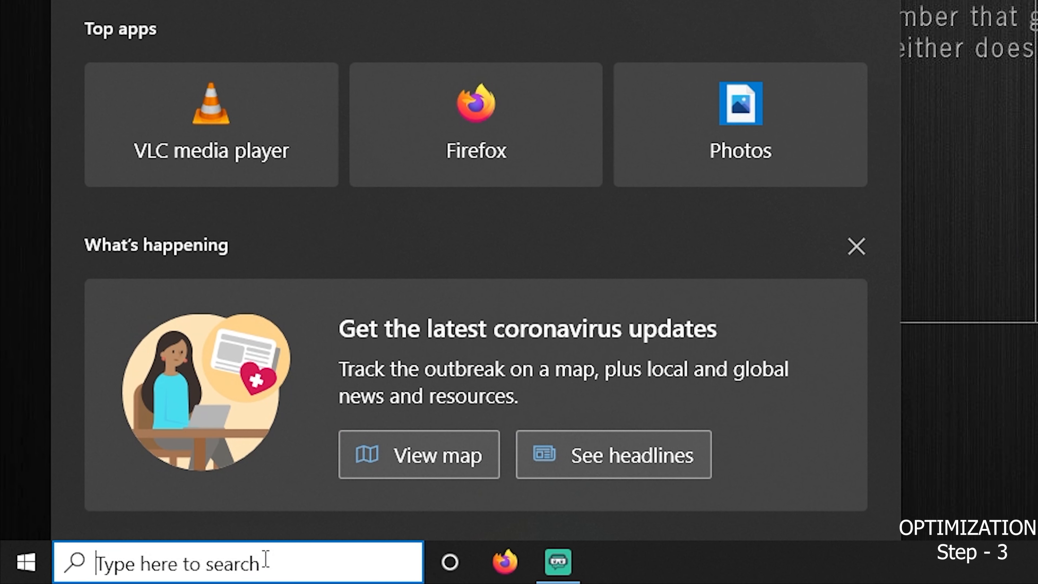
pyautogui.write('run')
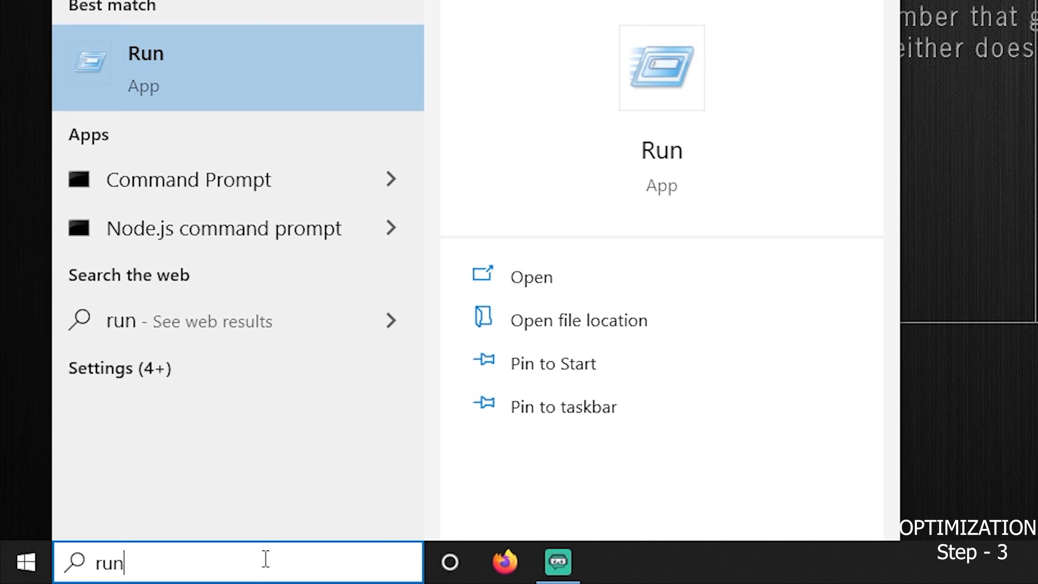
pyautogui.press('Return')
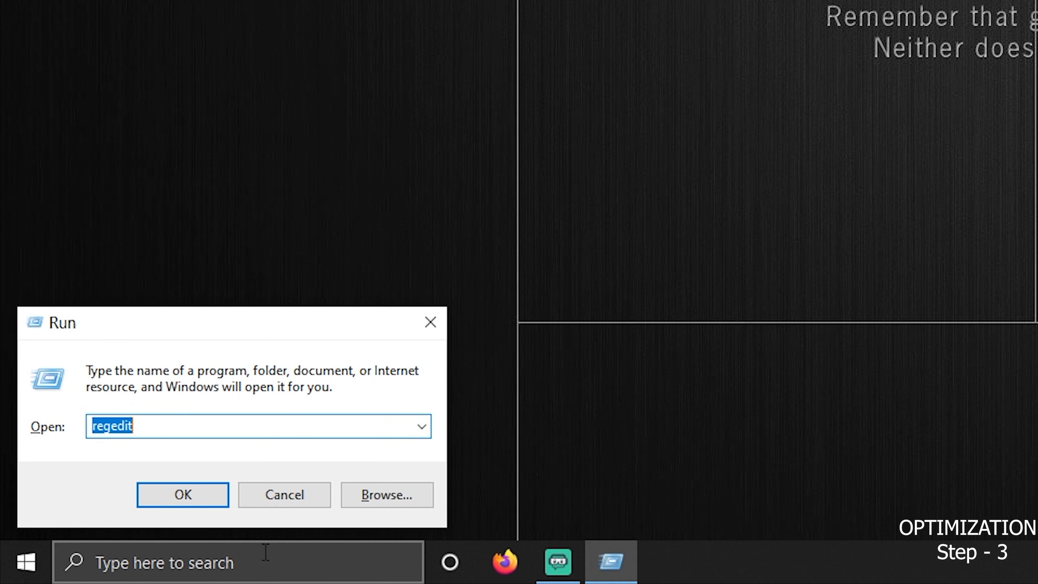
pyautogui.press('BackSpace')
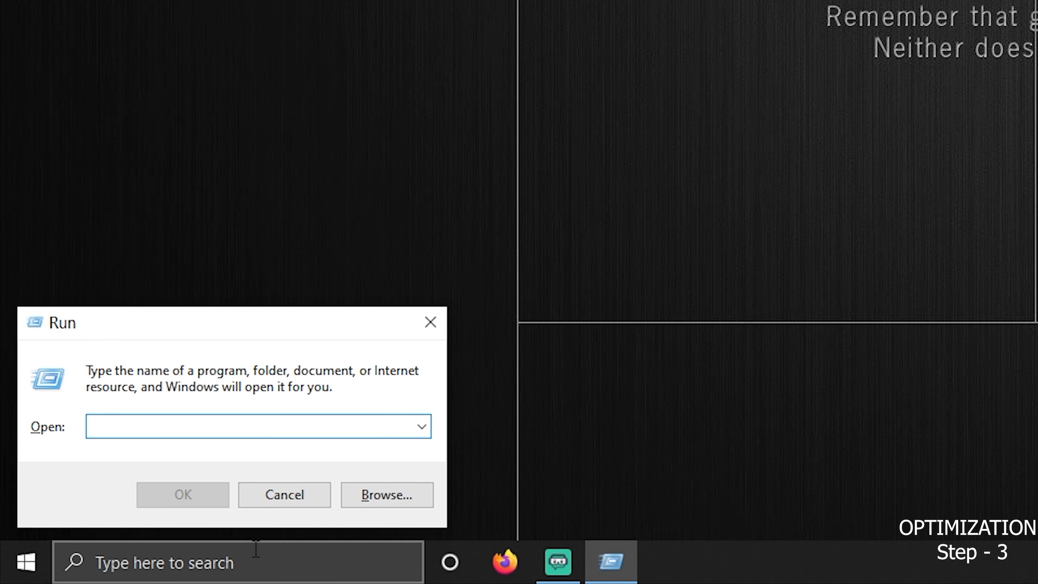
pyautogui.write('msconfi')
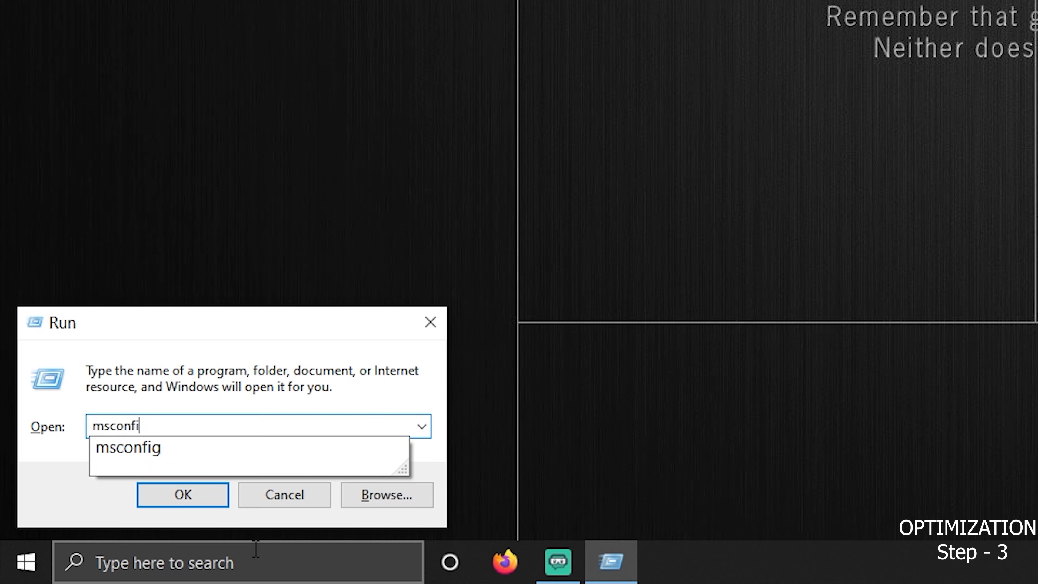
pyautogui.write('g')
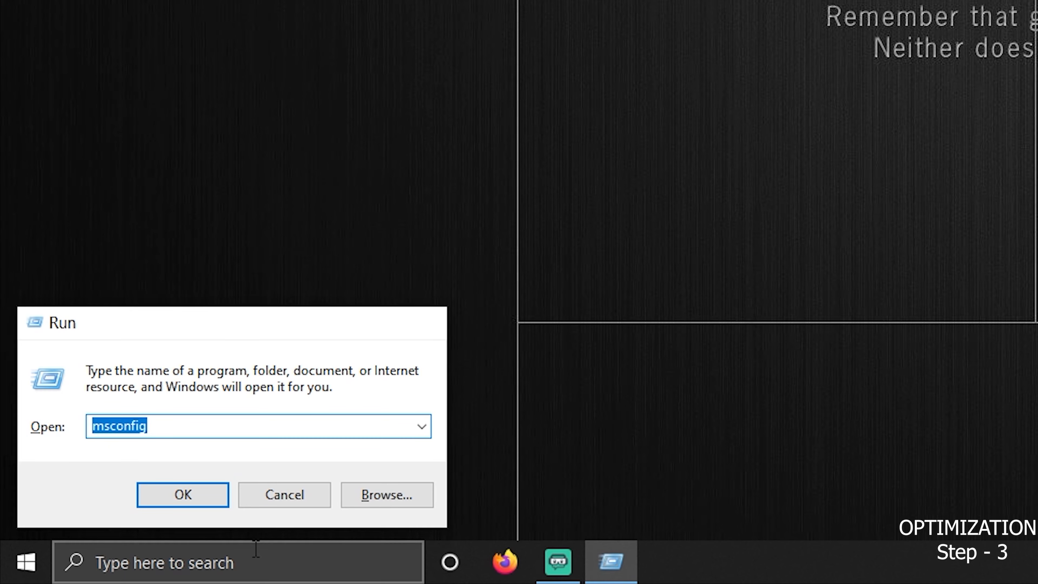
pyautogui.press('Return')
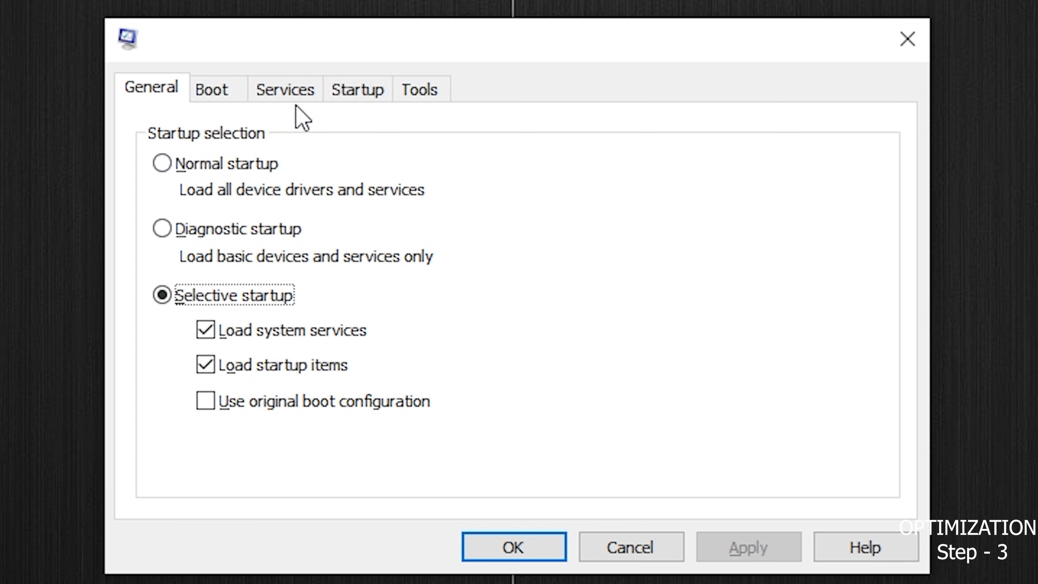
# Hide all Microsoft services in the System Configuration services list and confirm the dialog.
pyautogui.click(305, 96)
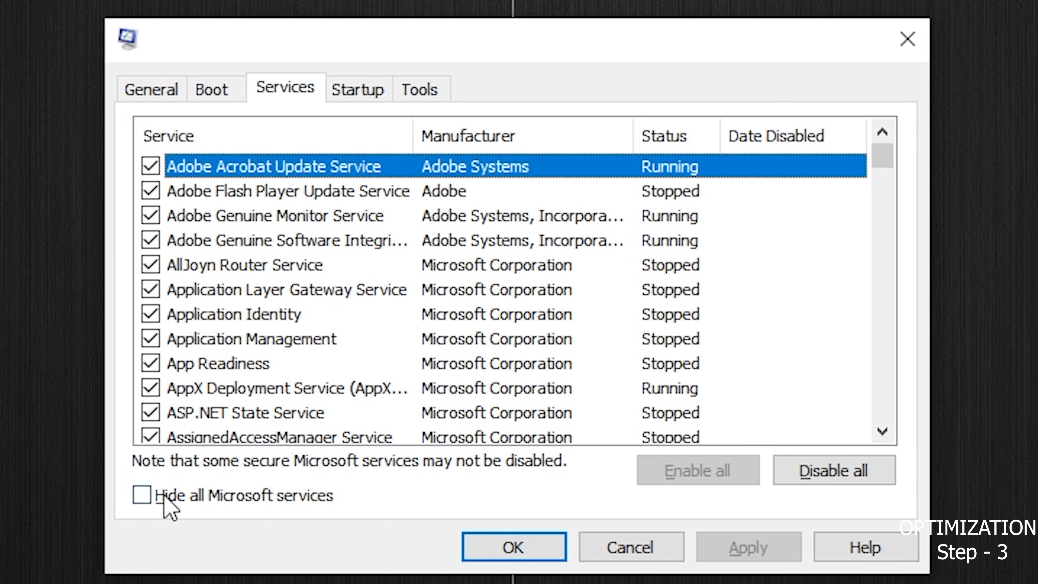
pyautogui.click(142, 495)
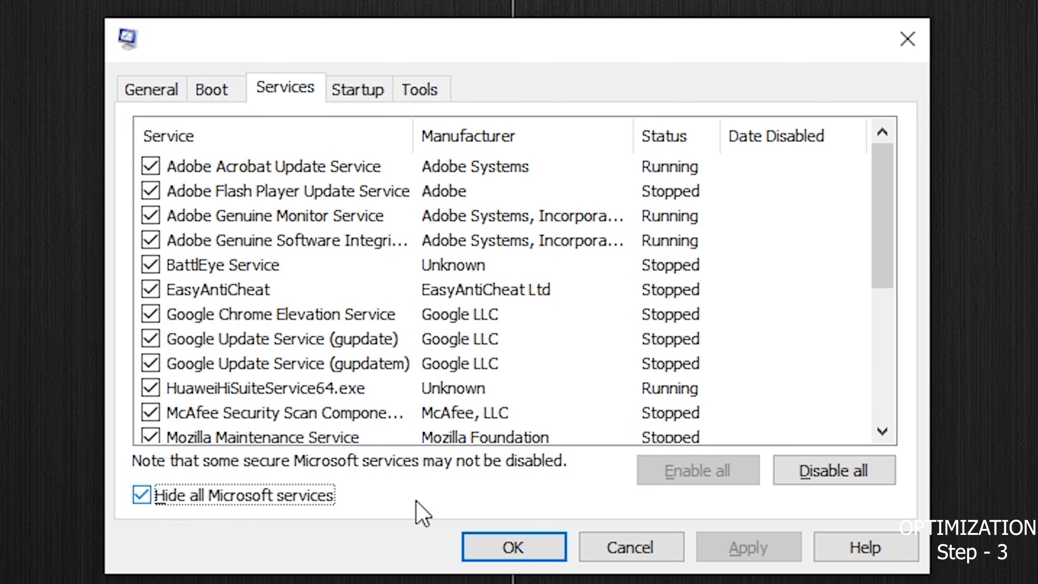
pyautogui.click(531, 550)
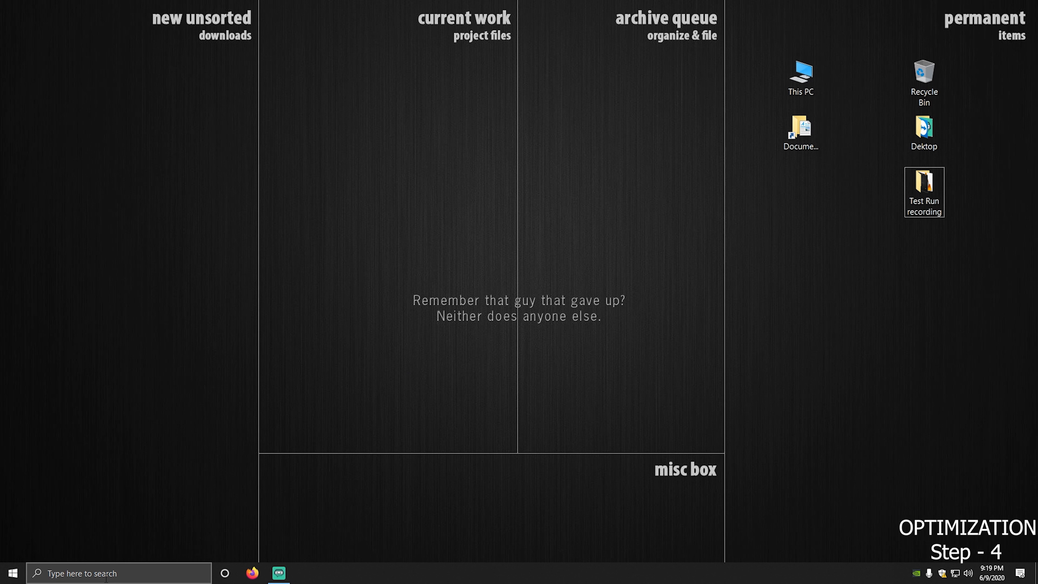
# Search Windows for "run" and launch the Registry Editor from the Run dialog with regedit.
pyautogui.click(106, 577)
pyautogui.write('run')
pyautogui.press('Return')
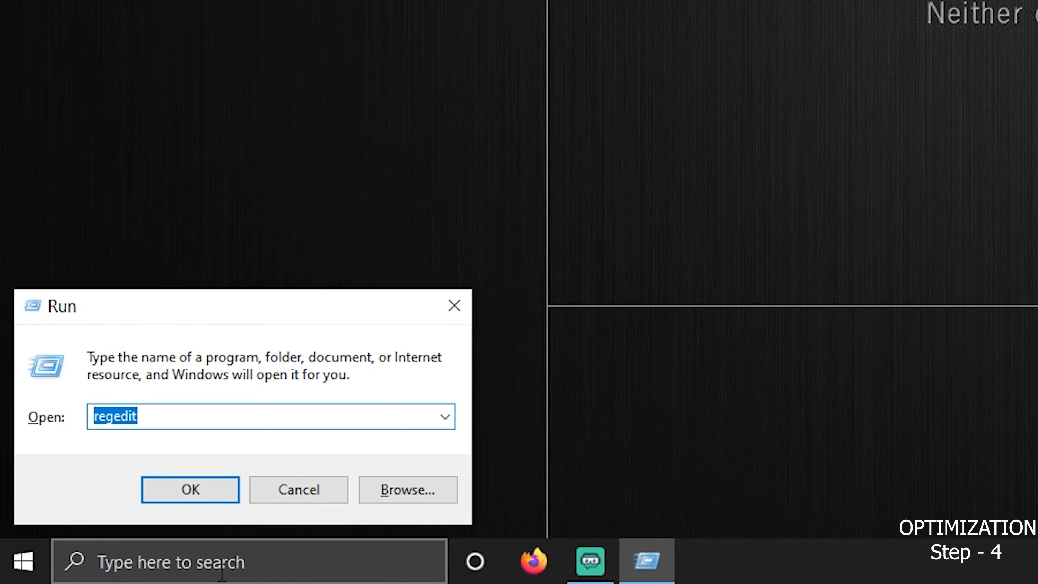
pyautogui.press('BackSpace')
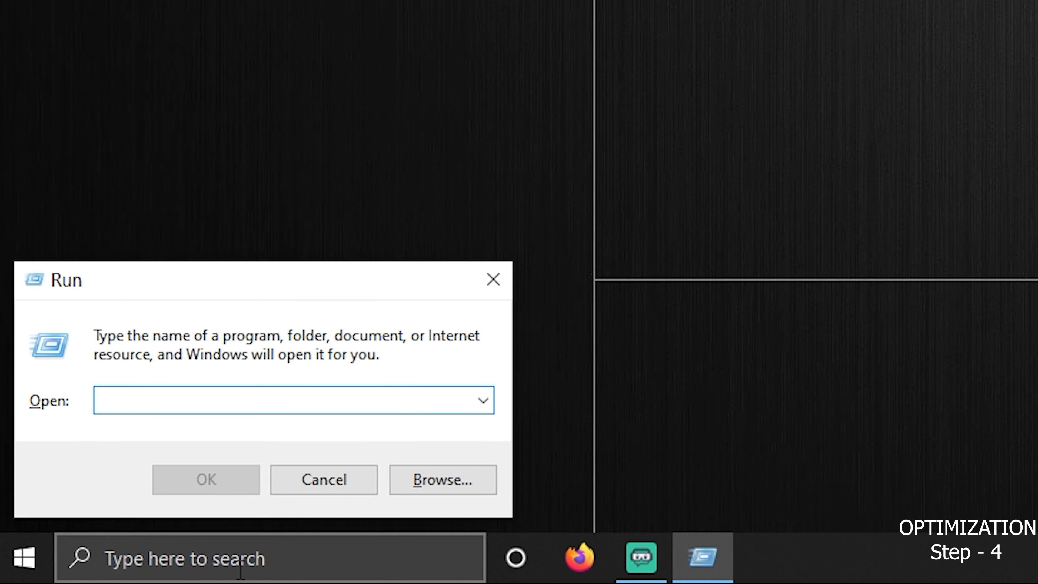
pyautogui.write('r')
pyautogui.press('BackSpace')
pyautogui.write('re')
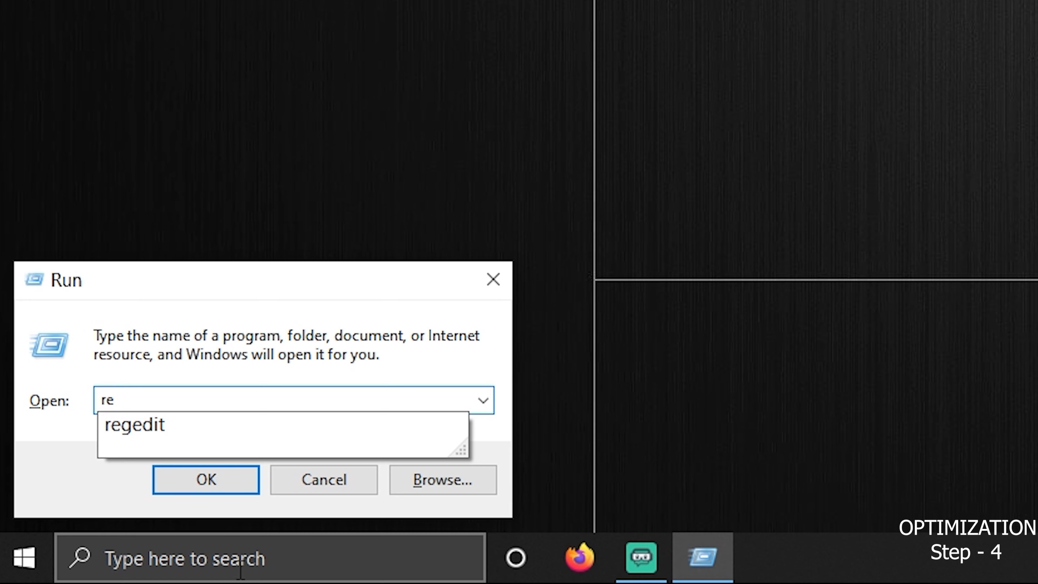
pyautogui.write('gedit')
pyautogui.press('Return')
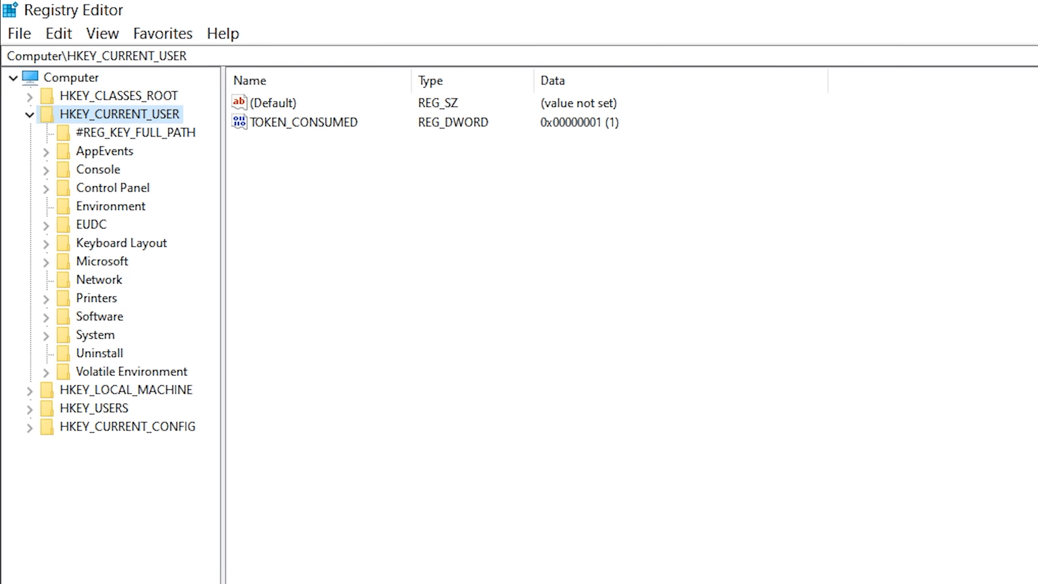
# Set the MouseHoverTime value in HKEY_CURRENT_USER\Control Panel\Mouse to 10.
pyautogui.click(29, 115)
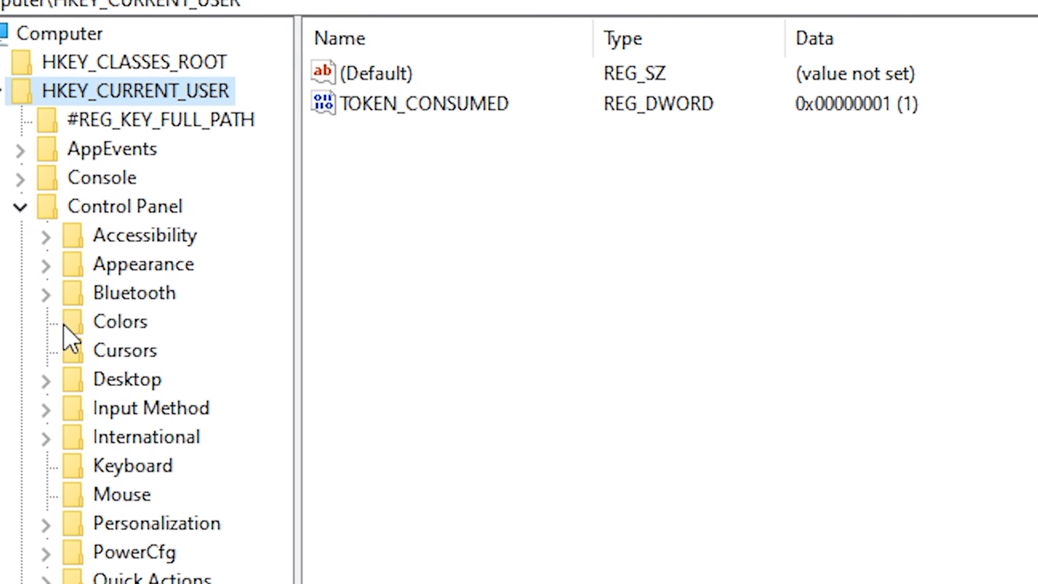
pyautogui.click(84, 498)
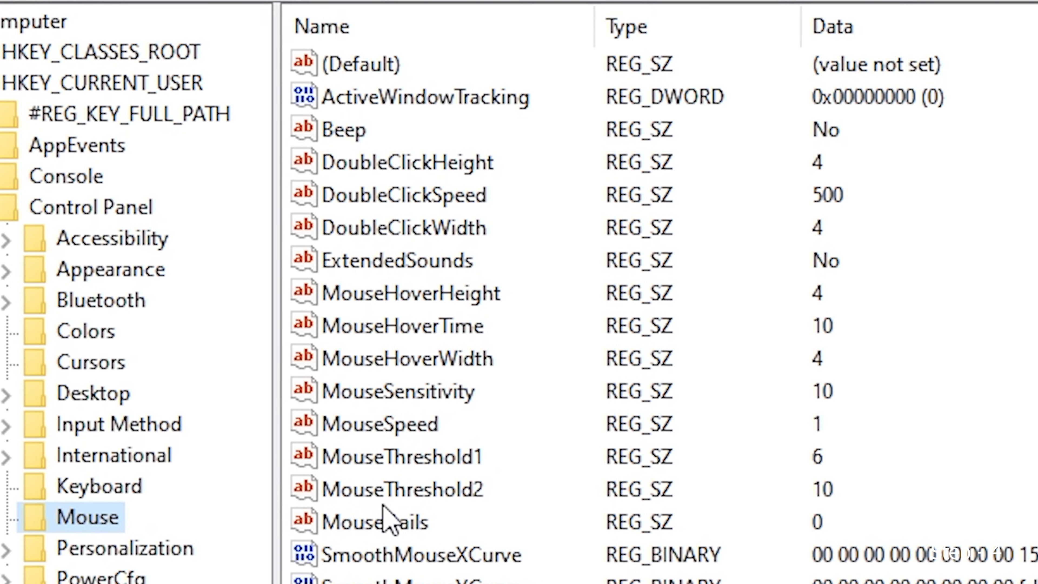
pyautogui.click(377, 333)
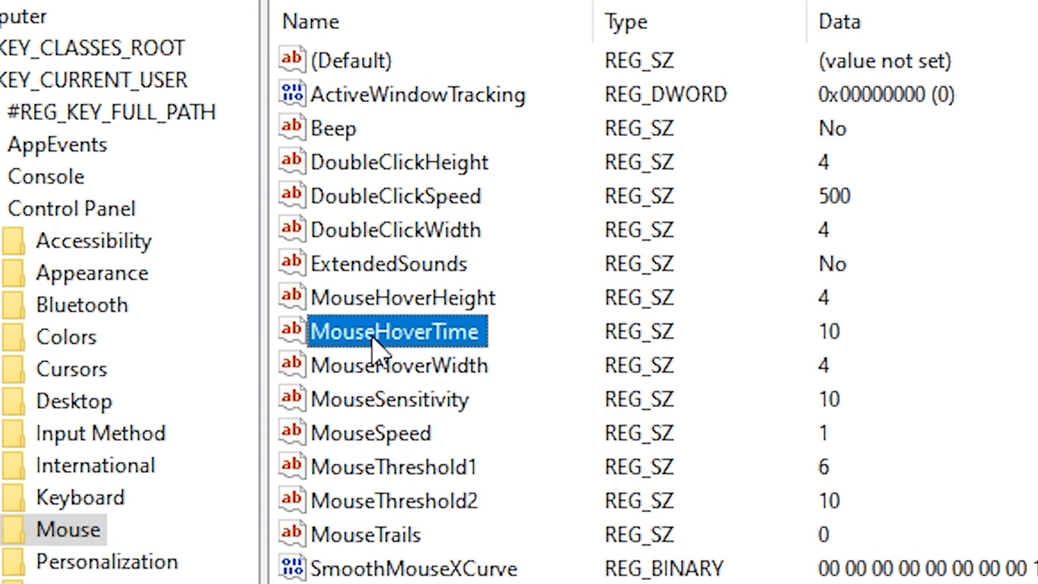
pyautogui.doubleClick(367, 336)
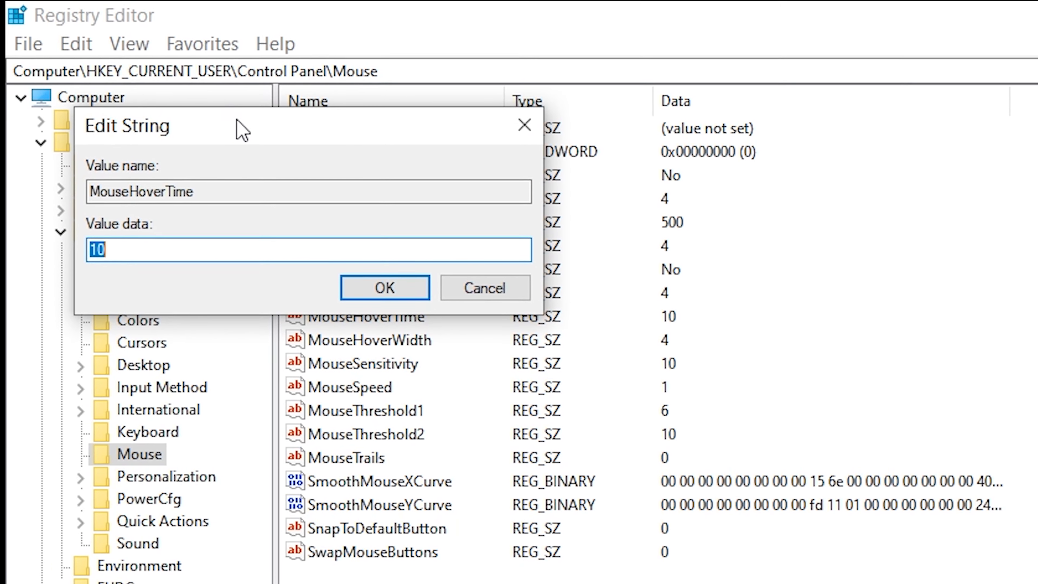
pyautogui.moveTo(241, 130); pyautogui.dragTo(726, 160)
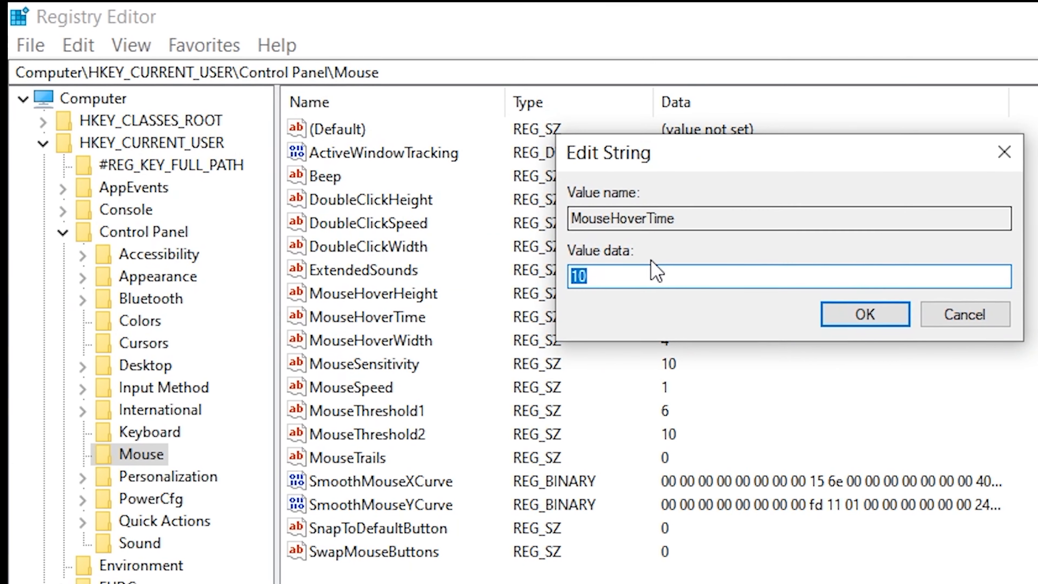
pyautogui.click(642, 271)
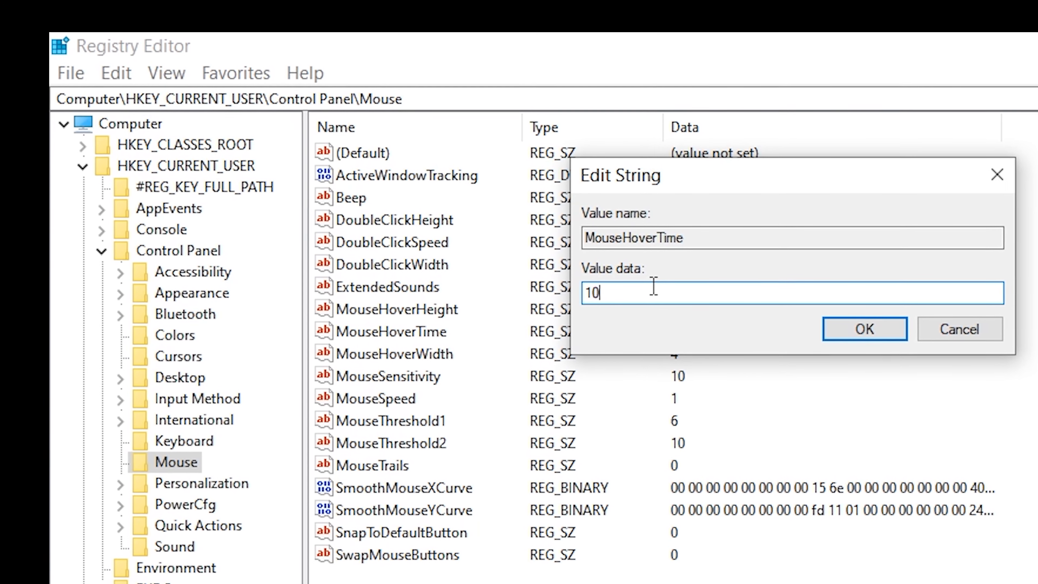
pyautogui.press('BackSpace')
pyautogui.press('BackSpace')
pyautogui.write('10')
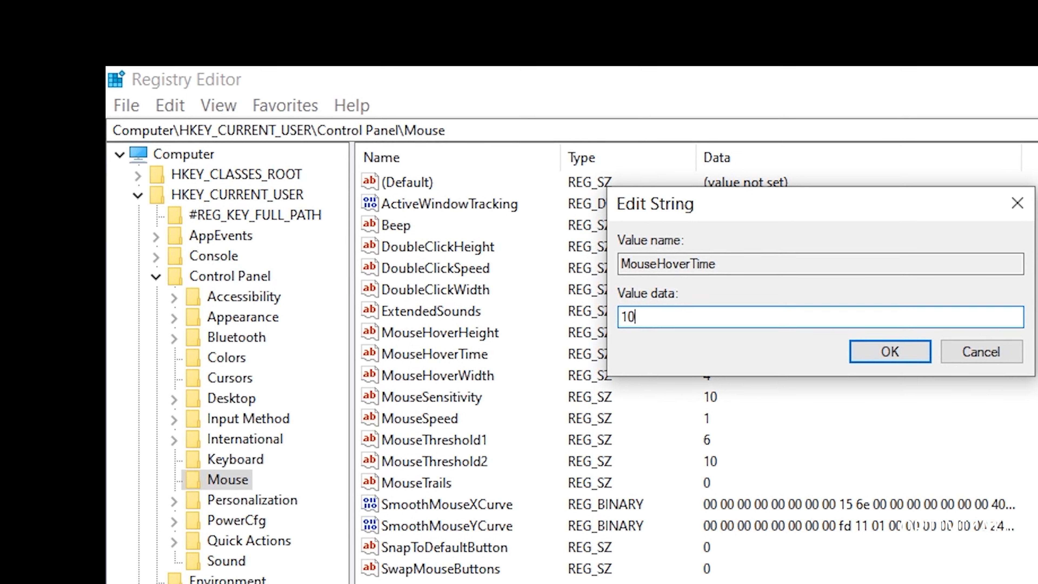
pyautogui.press('Return')
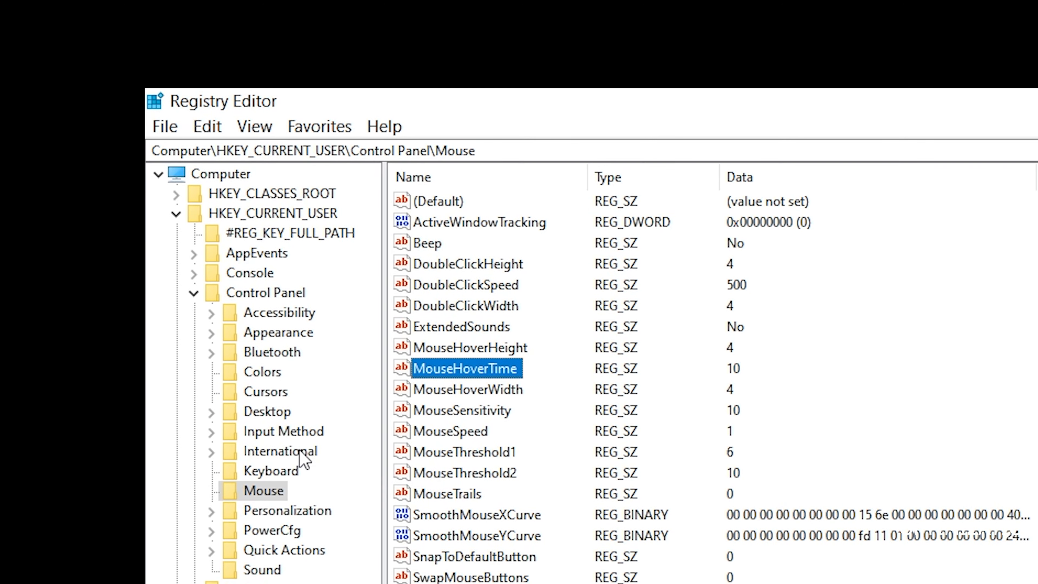
# Collapse the HKEY_CURRENT_USER tree and expand it again to open its Control Panel\Desktop key.
pyautogui.click(203, 297)
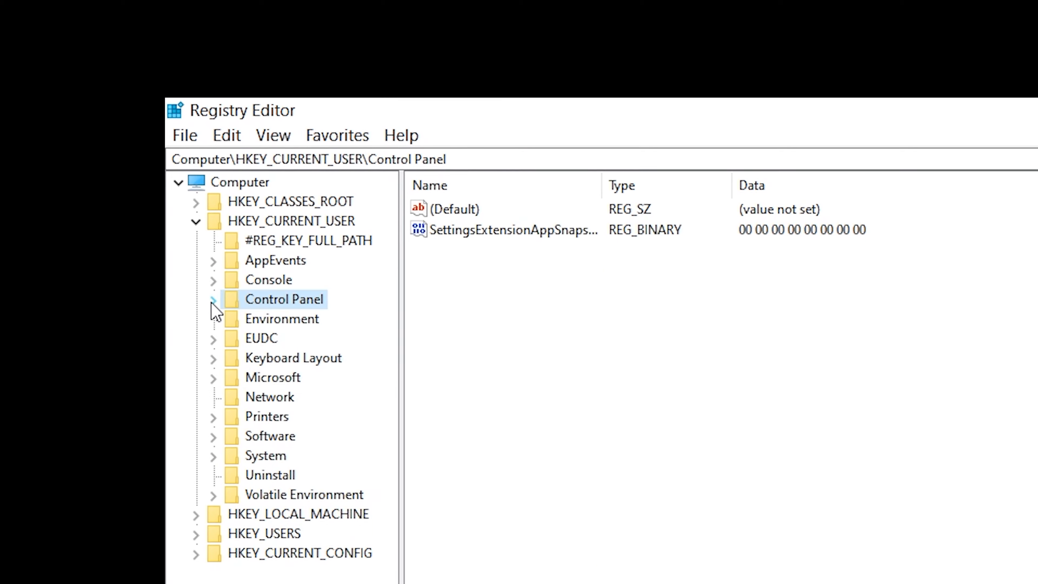
pyautogui.click(203, 225)
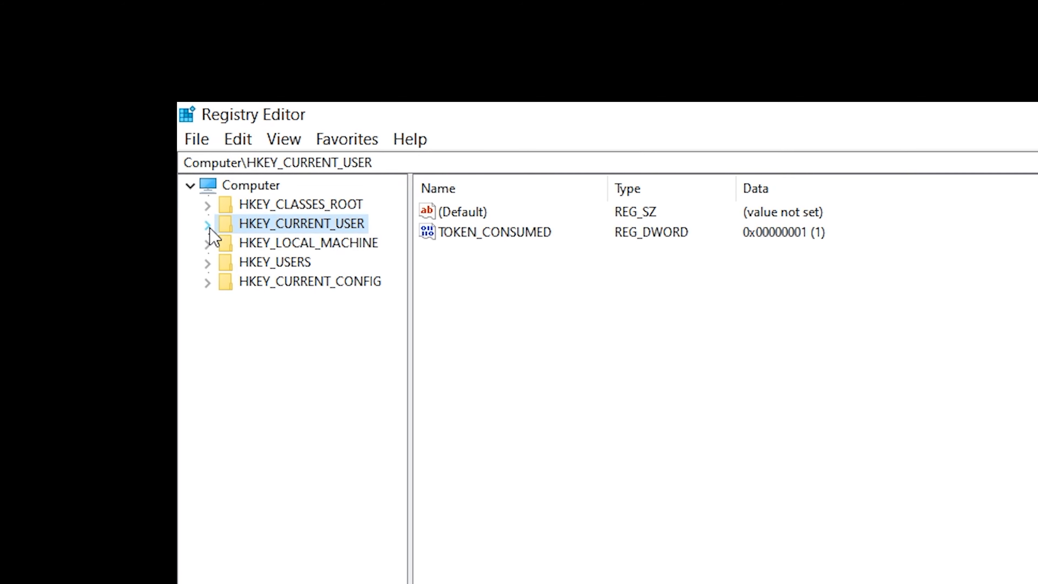
pyautogui.click(212, 226)
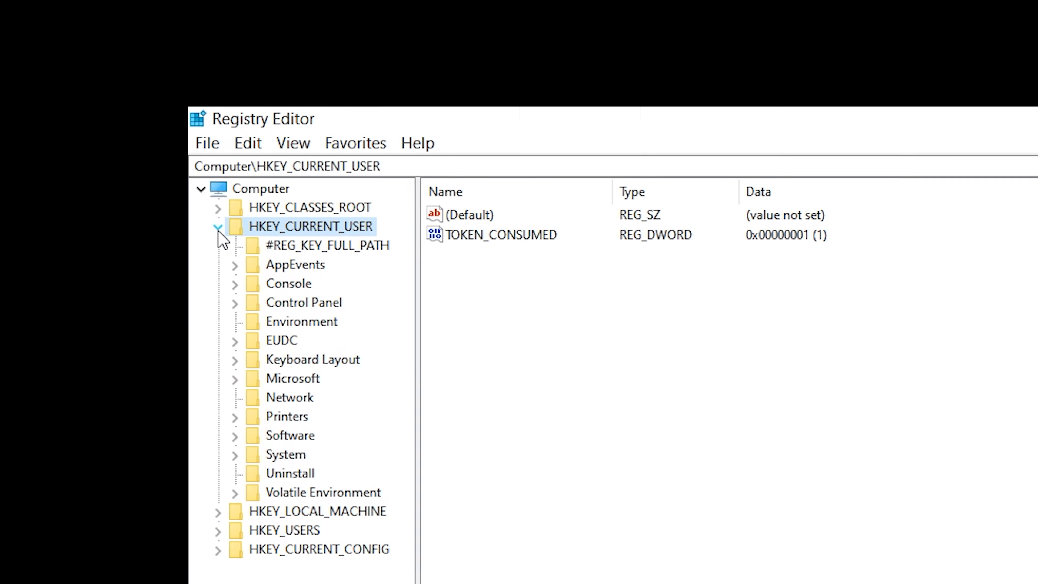
pyautogui.click(244, 304)
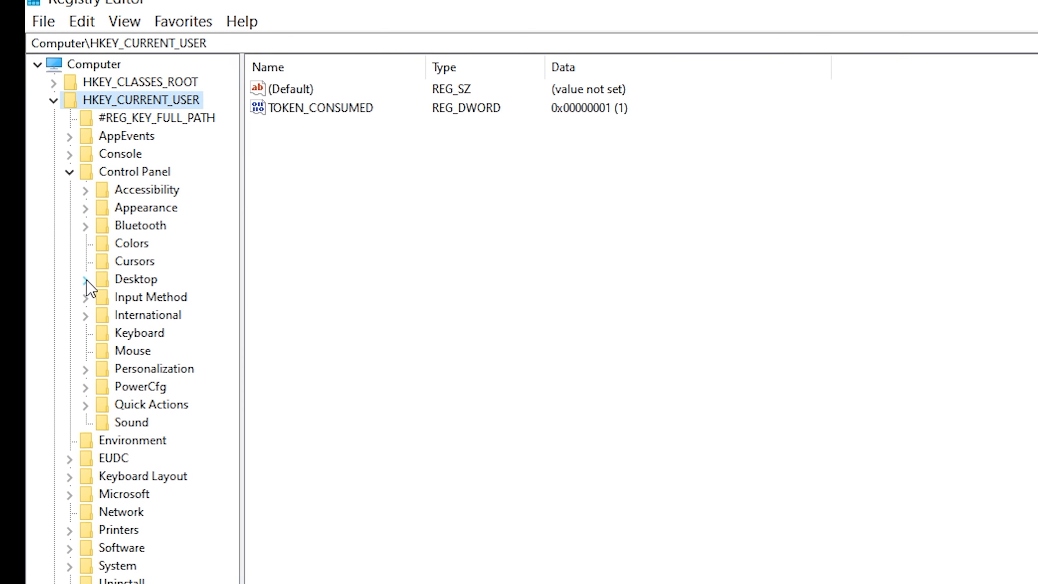
pyautogui.click(111, 249)
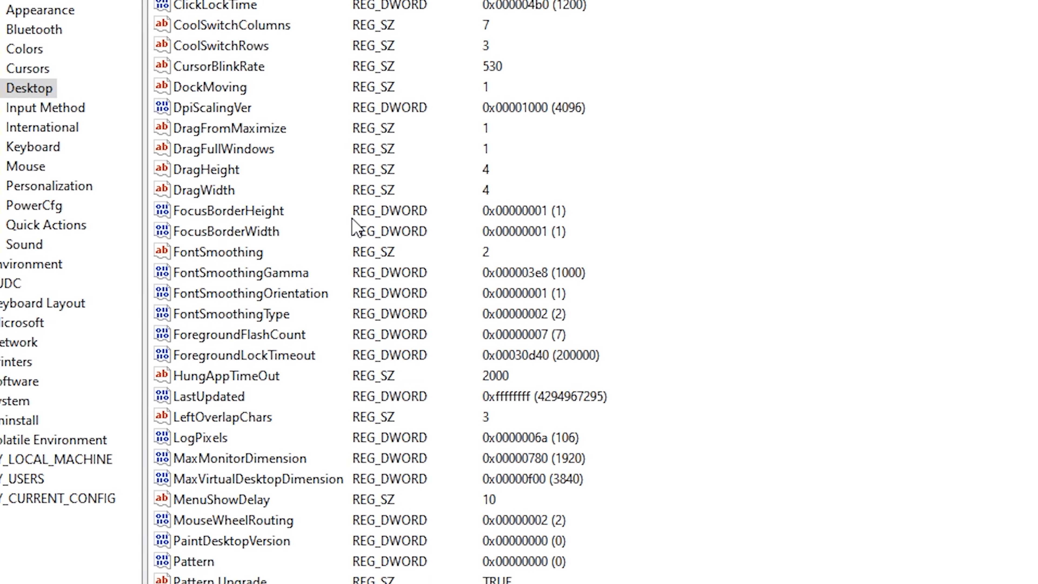
# Set the MenuShowDelay value in the Desktop key to 10.
pyautogui.press('m')
pyautogui.press('e')
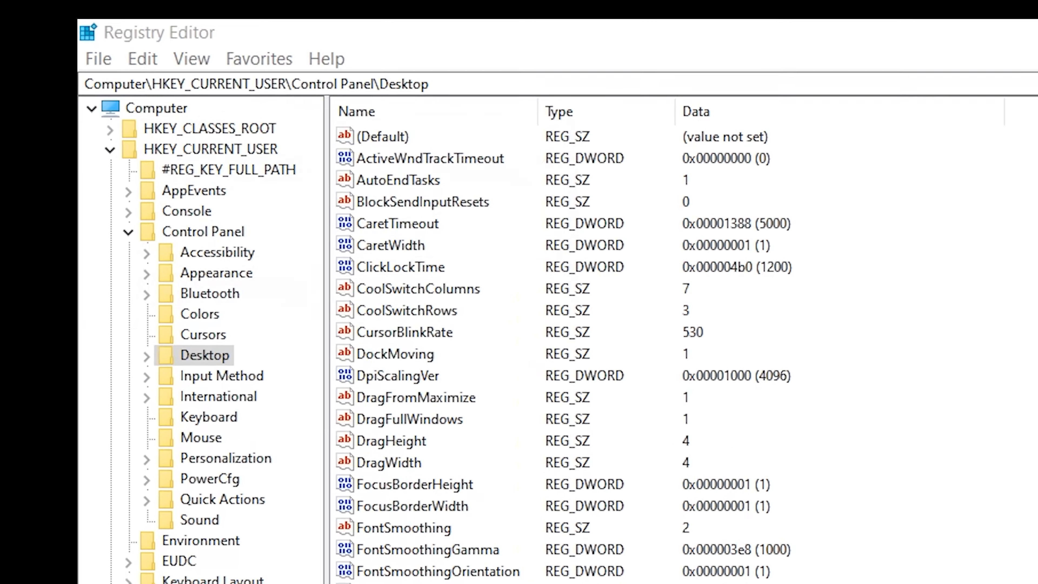
pyautogui.press('Return')
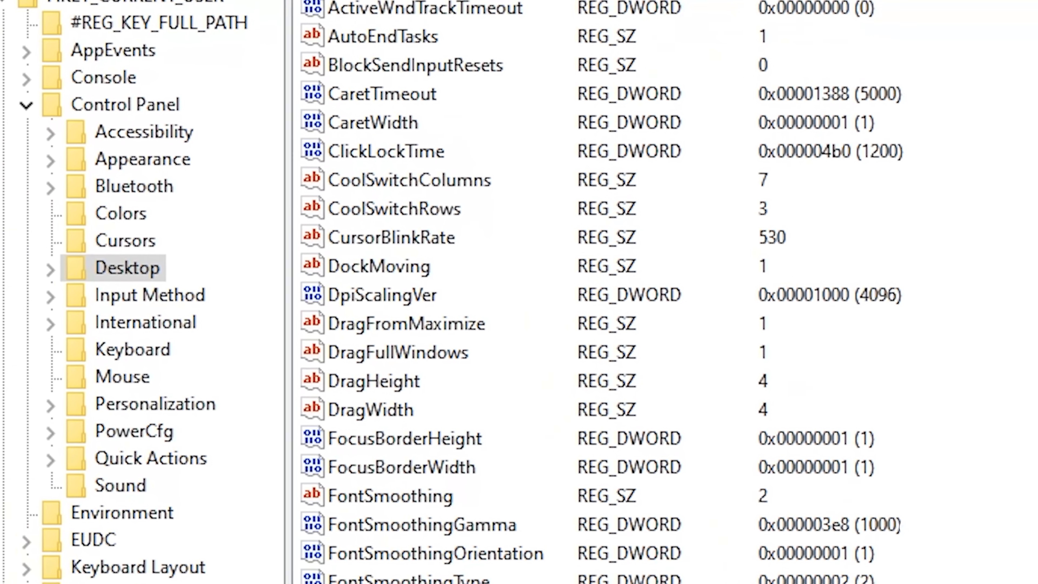
pyautogui.press('Return')
pyautogui.click(214, 324)
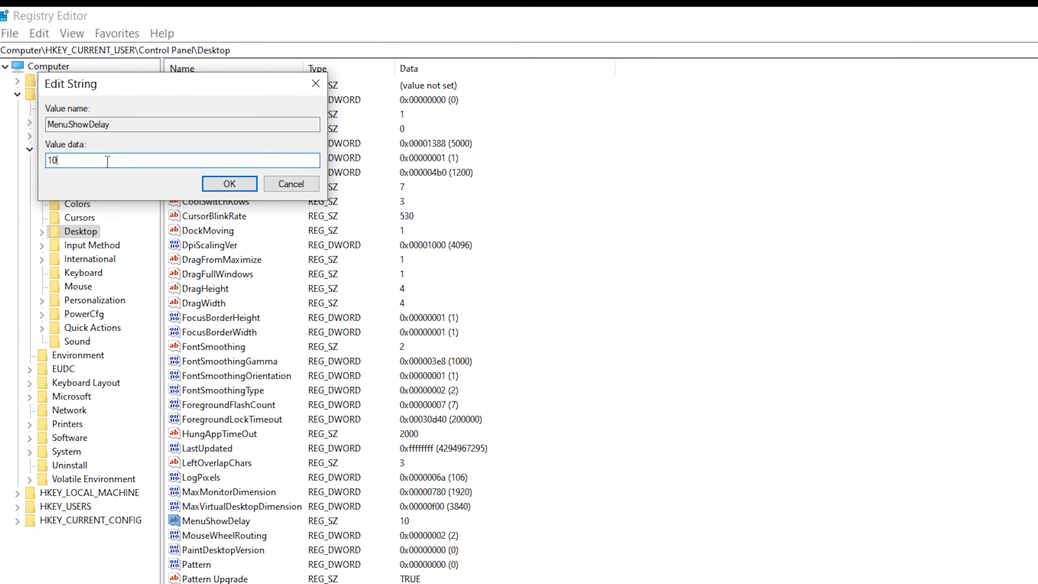
pyautogui.click(220, 159)
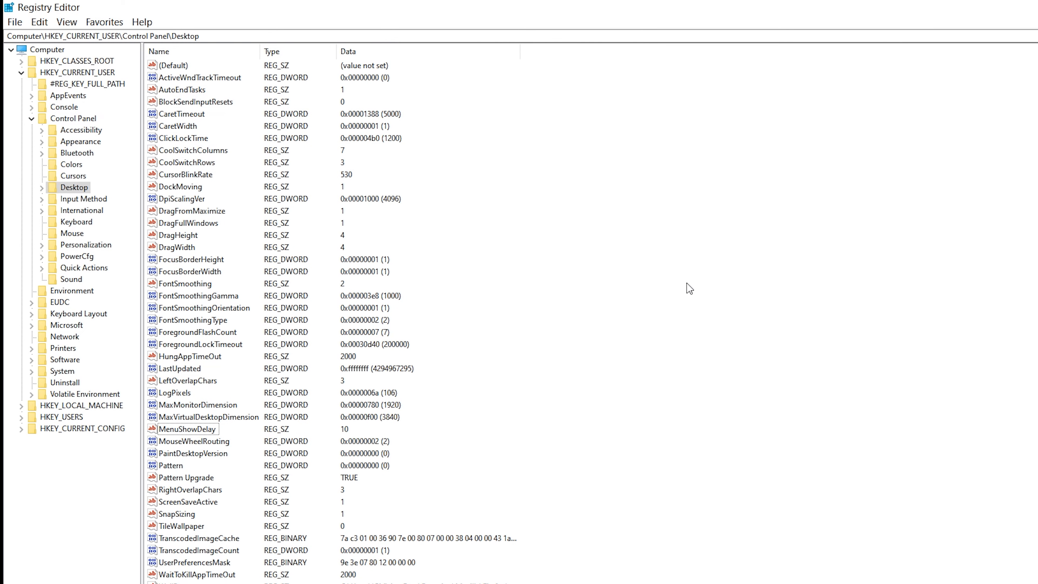
pyautogui.rightClick(549, 253)
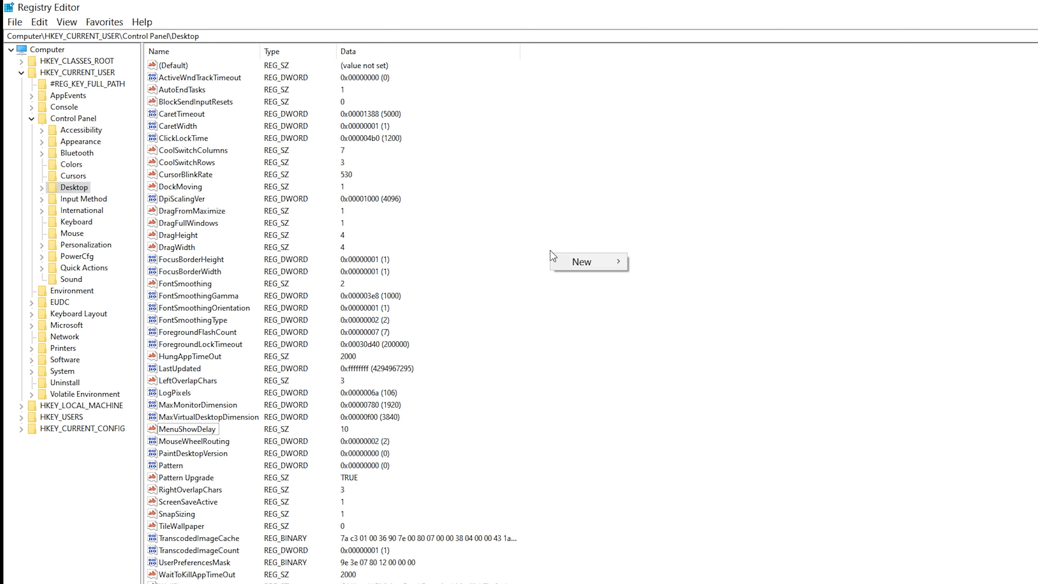
pyautogui.click(560, 217)
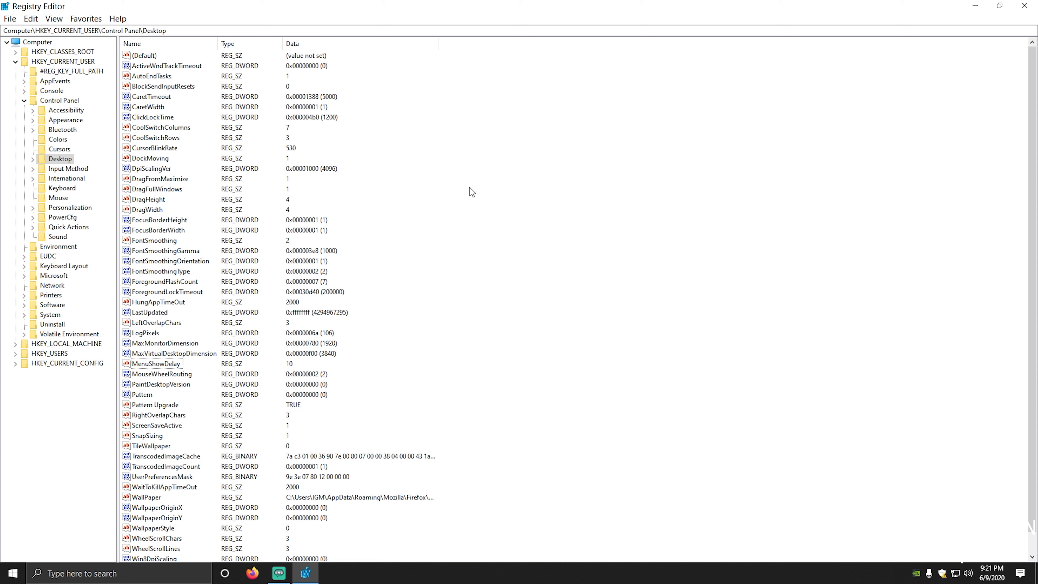
# Collapse the Control Panel and HKEY_CURRENT_USER keys and close the Registry Editor.
pyautogui.click(24, 101)
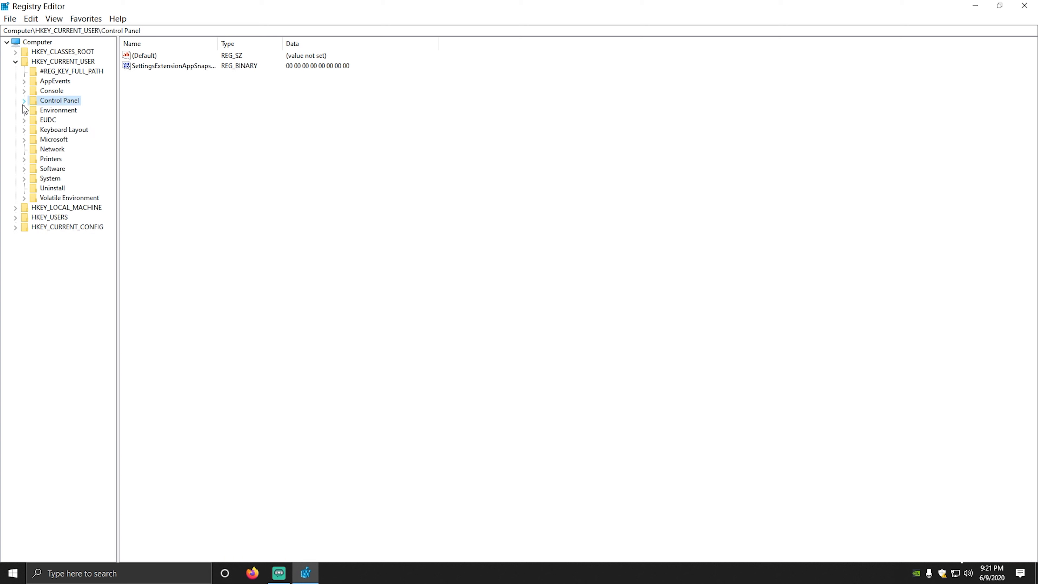
pyautogui.click(16, 61)
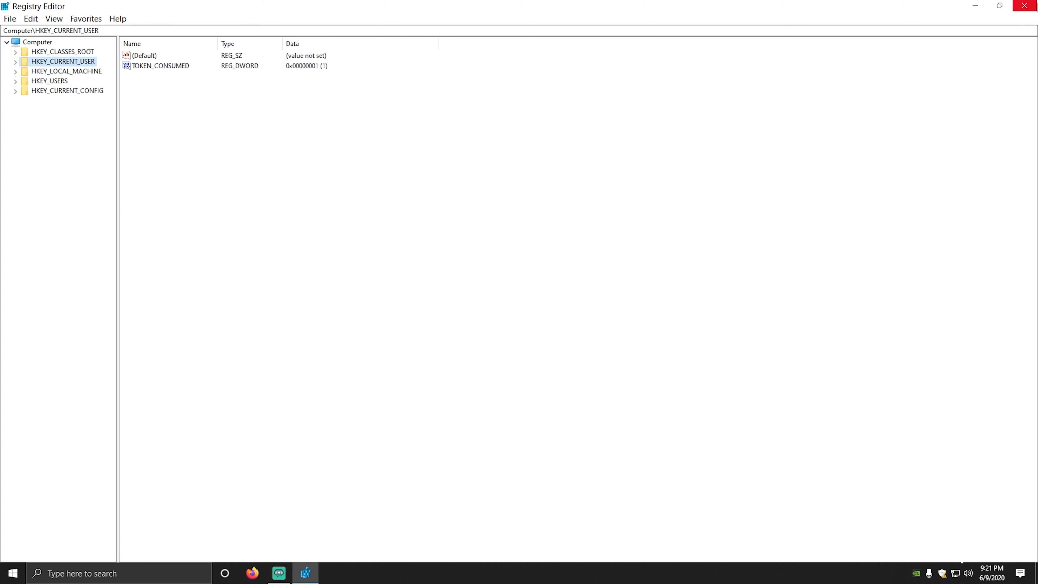
pyautogui.click(1024, 5)
pyautogui.rightClick(546, 242)
pyautogui.click(589, 277)
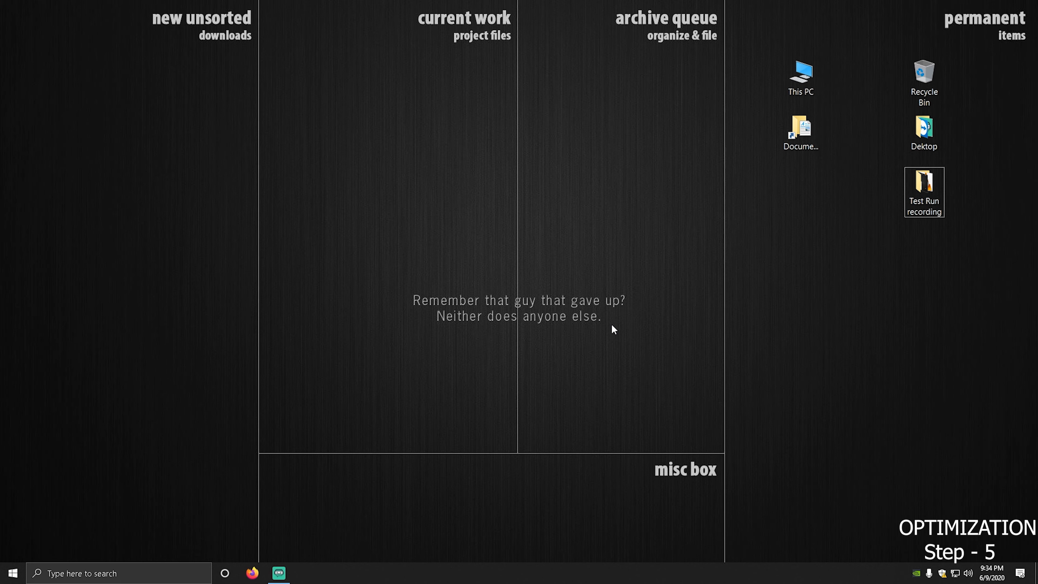
# Open Windows Settings, search for "advance syste" and open View advanced system settings.
pyautogui.press('super+i')
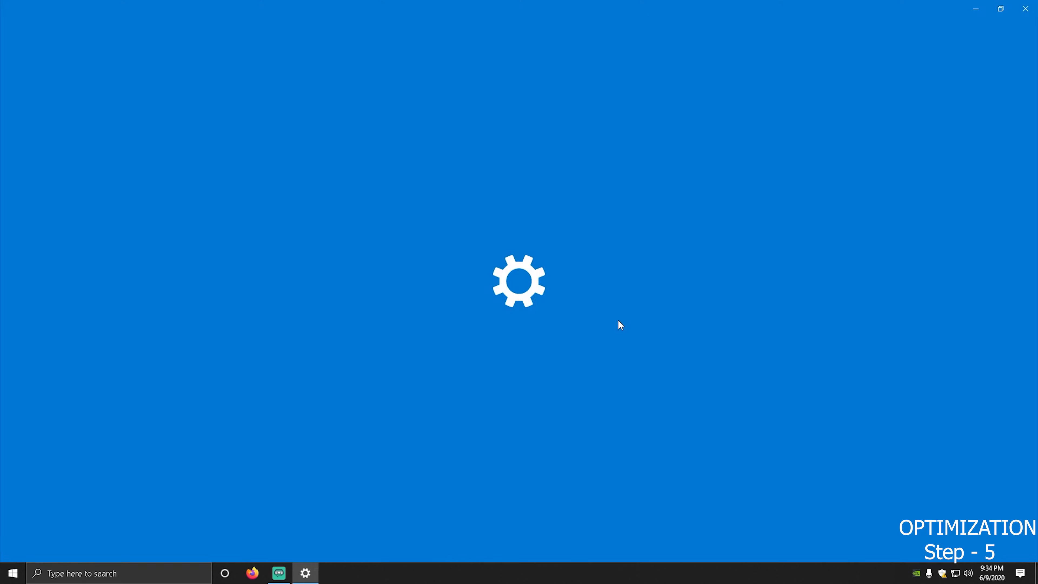
pyautogui.write('advanc')
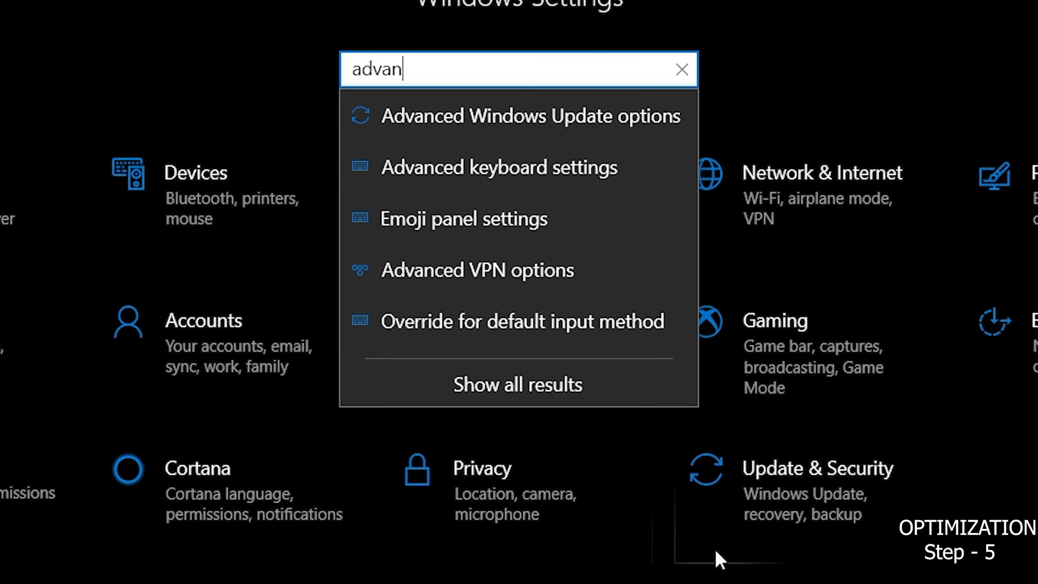
pyautogui.write('e syste')
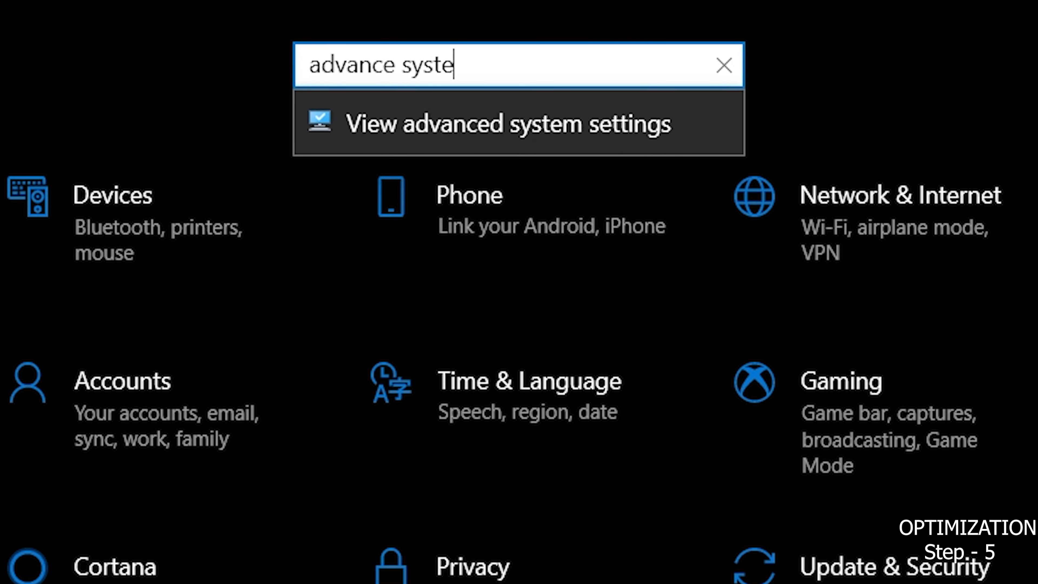
pyautogui.press('Down')
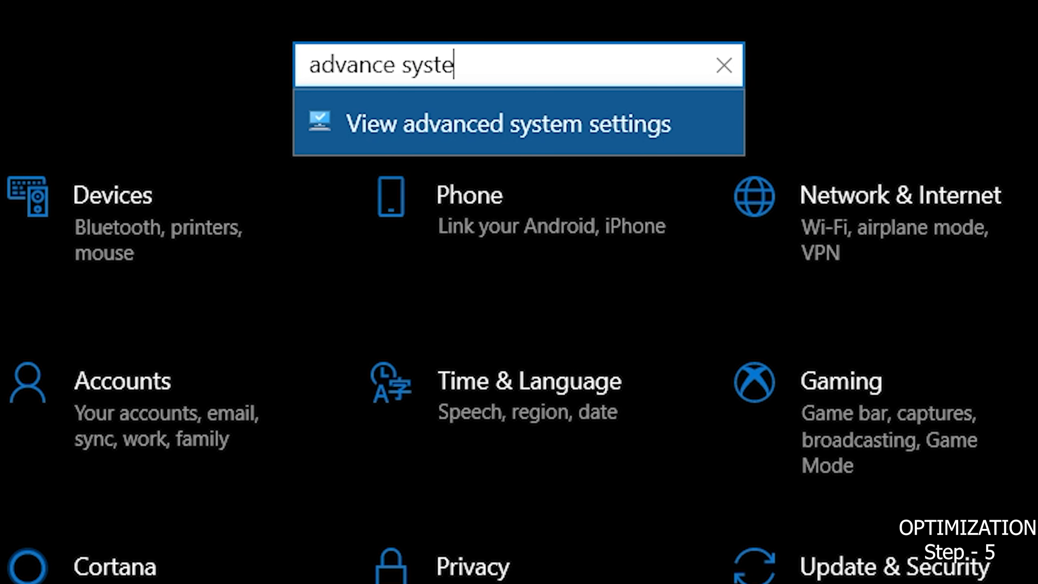
pyautogui.press('Return')
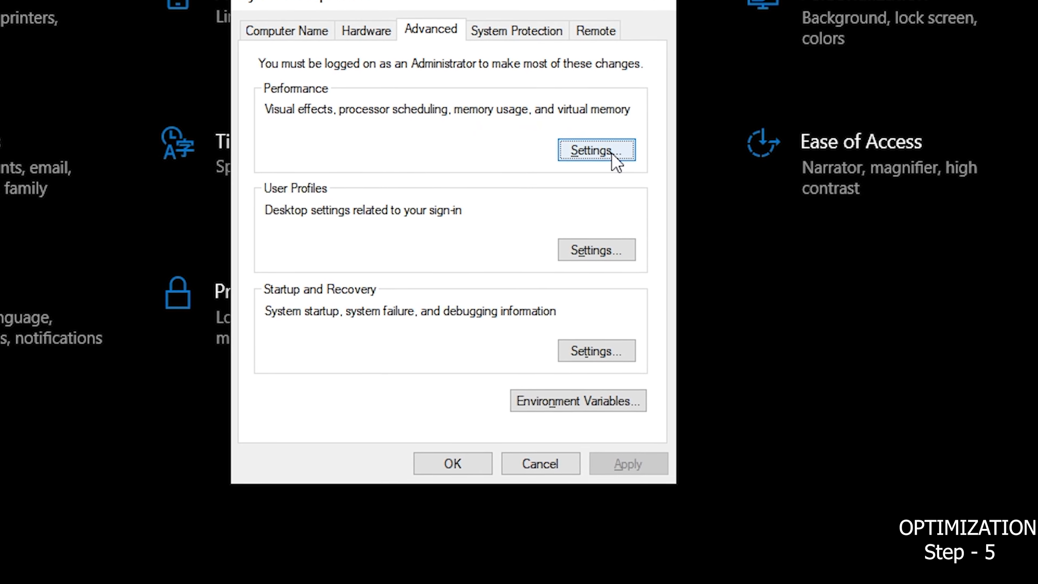
# Set the visual effects in Performance Options to Adjust for best performance and apply the change.
pyautogui.click(609, 141)
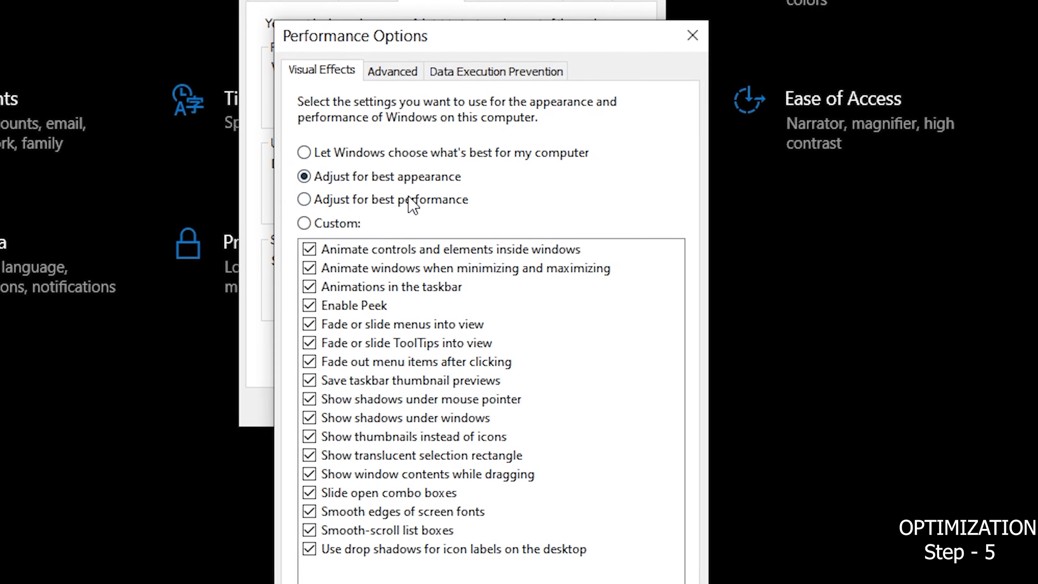
pyautogui.click(409, 189)
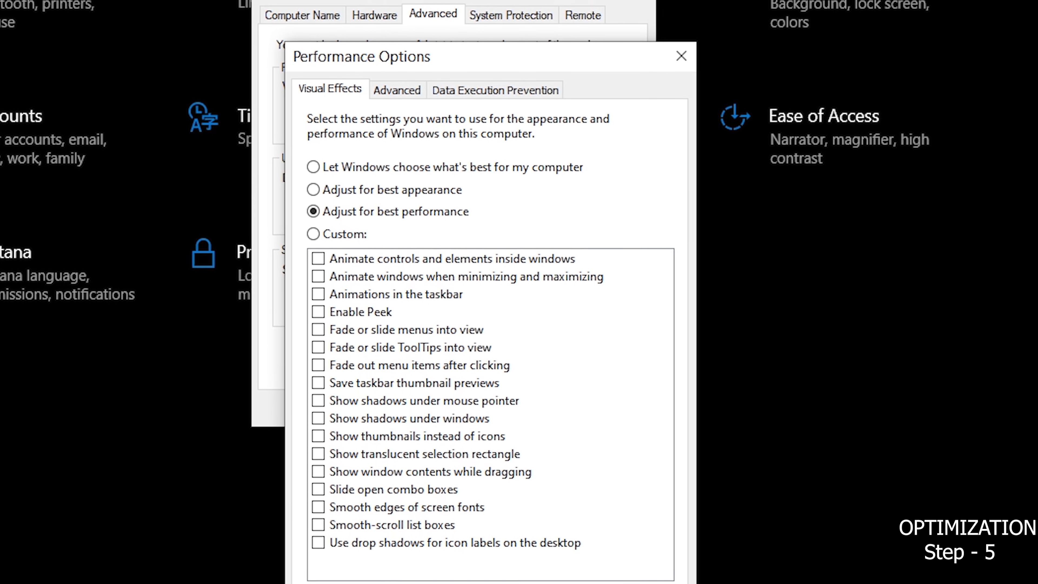
pyautogui.click(495, 582)
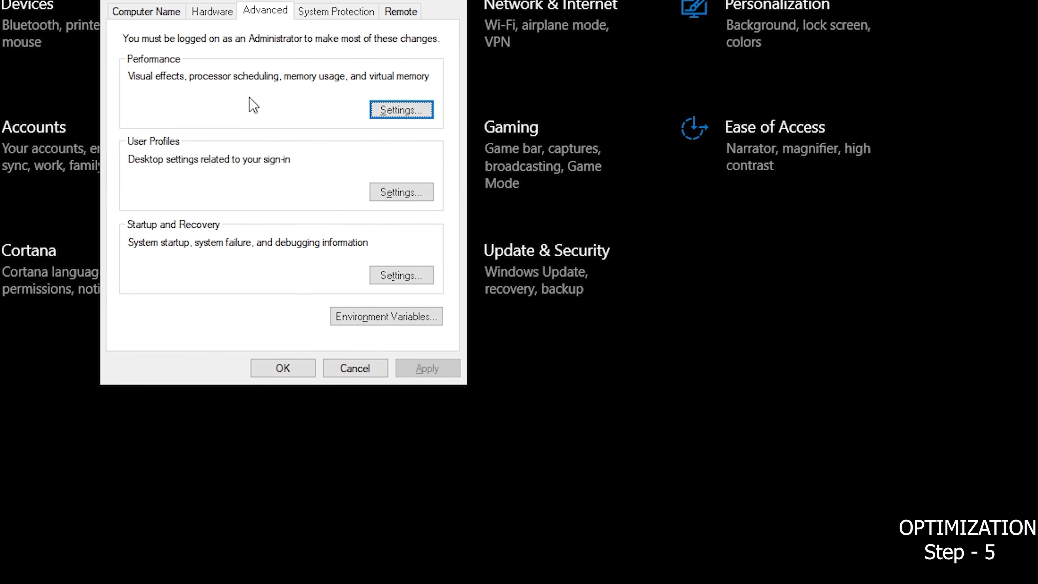
# Set the visual effects in Performance Options to Adjust for best appearance, apply it, and close System Properties and Settings.
pyautogui.click(396, 109)
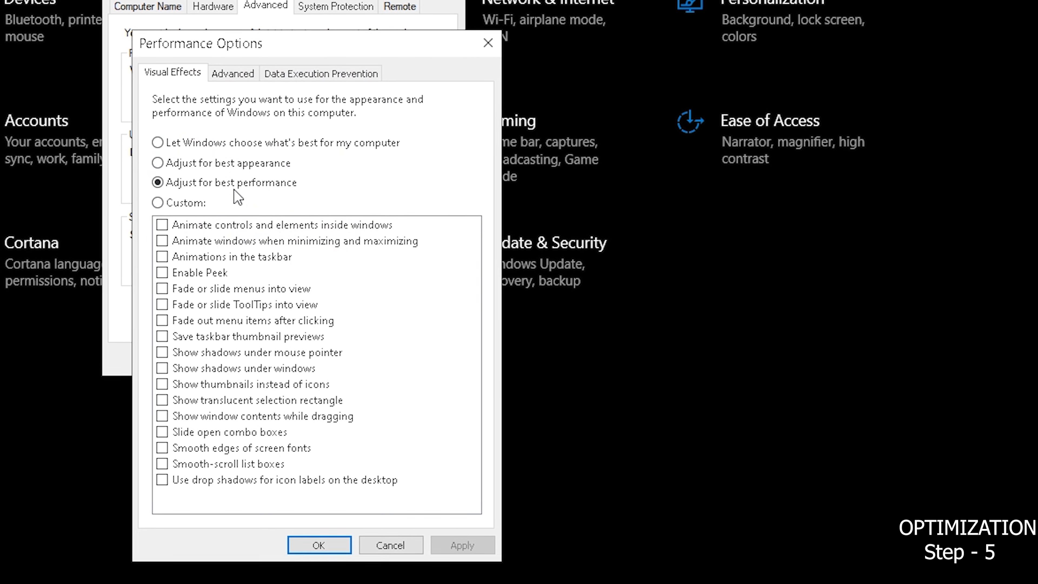
pyautogui.click(228, 163)
pyautogui.click(453, 540)
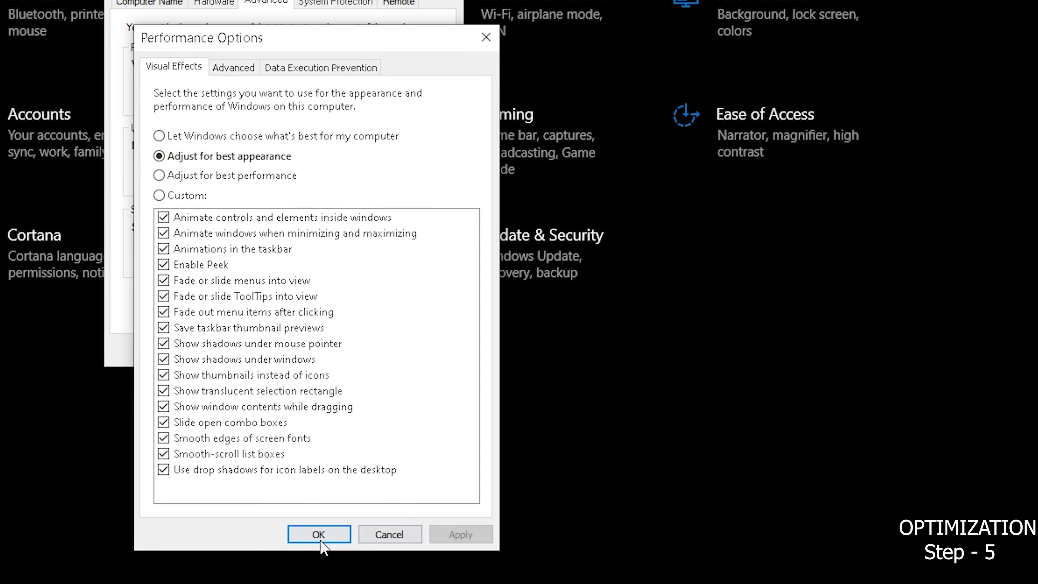
pyautogui.click(321, 535)
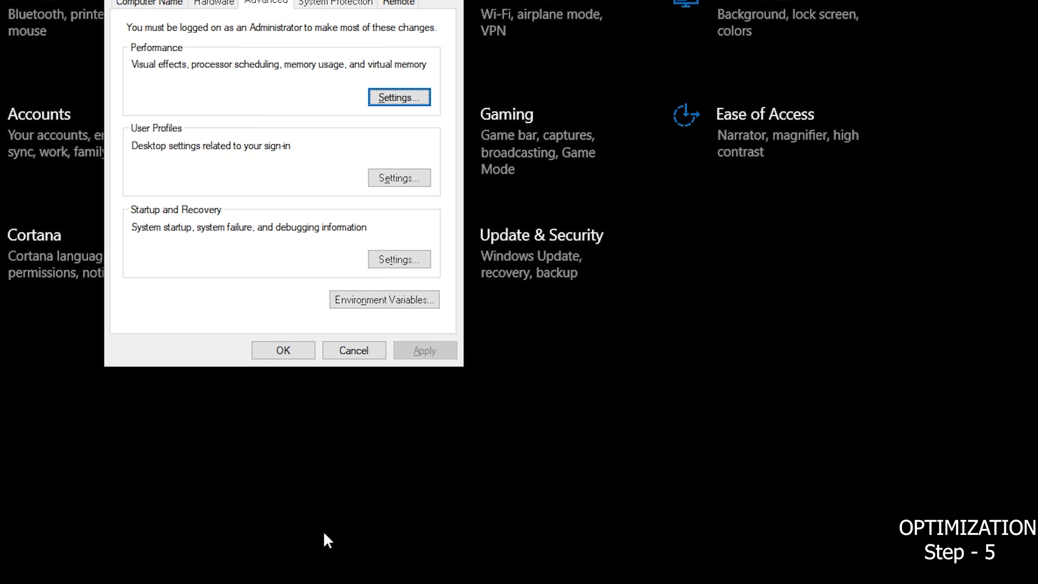
pyautogui.click(297, 352)
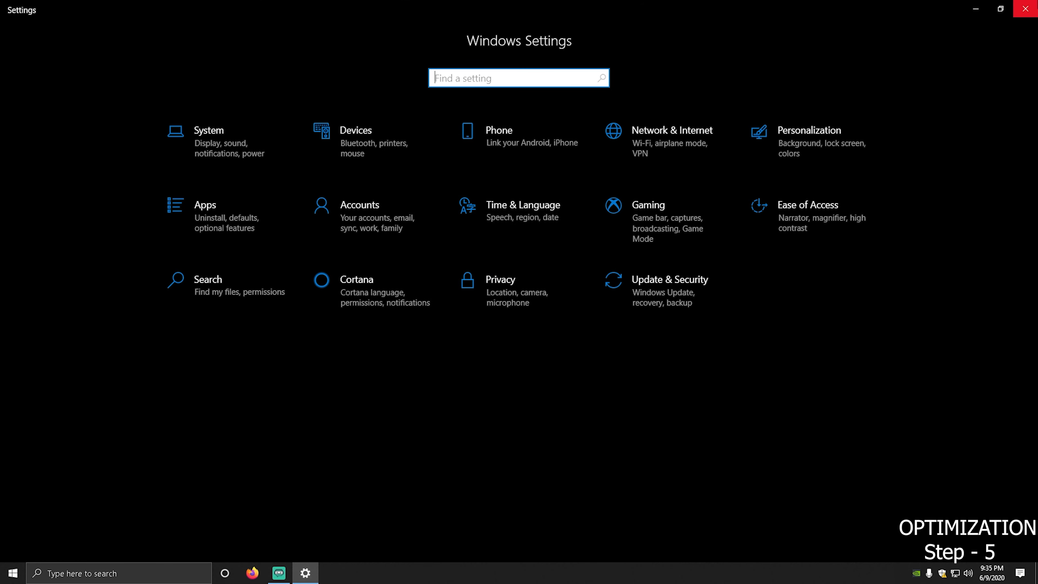
pyautogui.click(1025, 9)
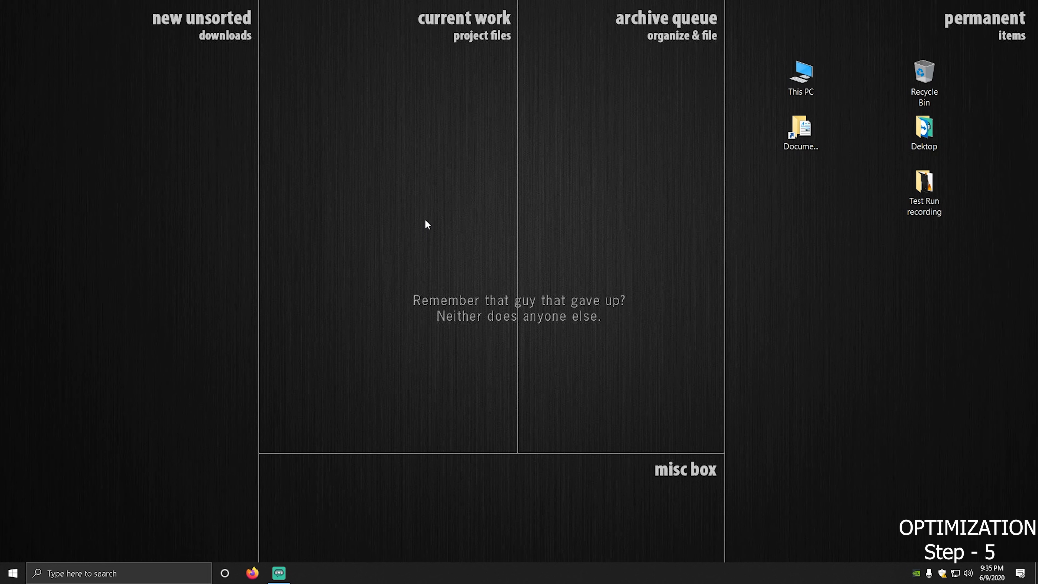